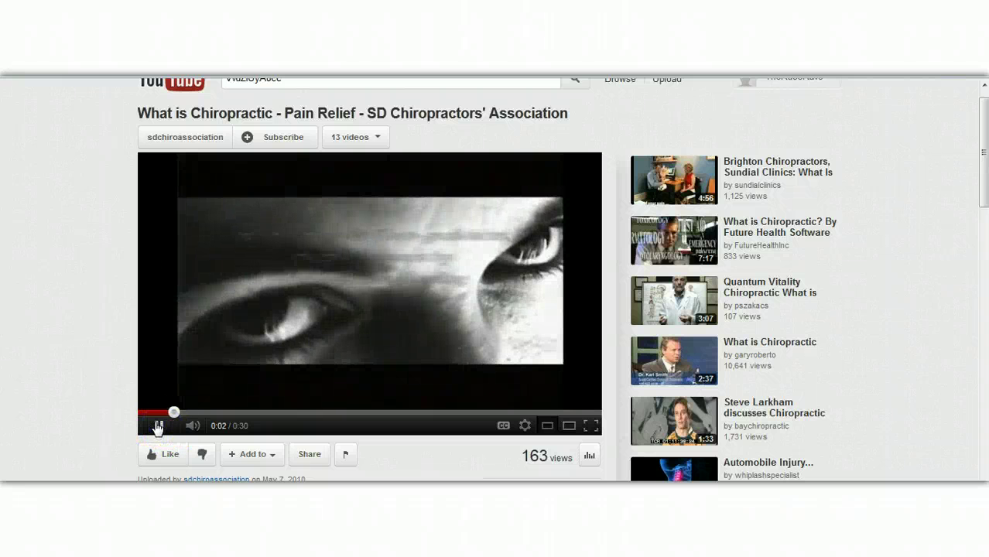
- Pause the chiropractic video, switch its share link to the long youtube.com address, and select it
left_click(157, 425)
left_click_drag(984, 176, 983, 221)
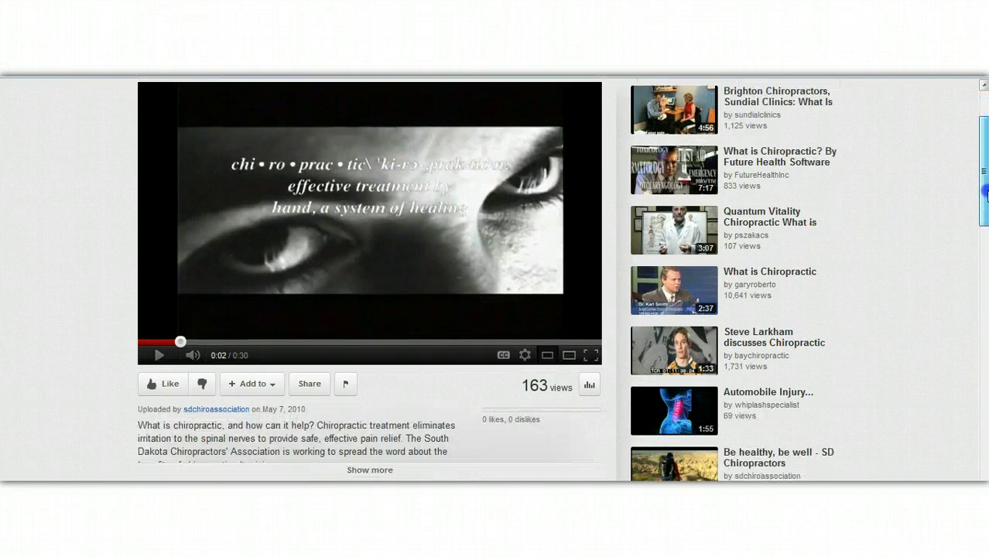
left_click(310, 286)
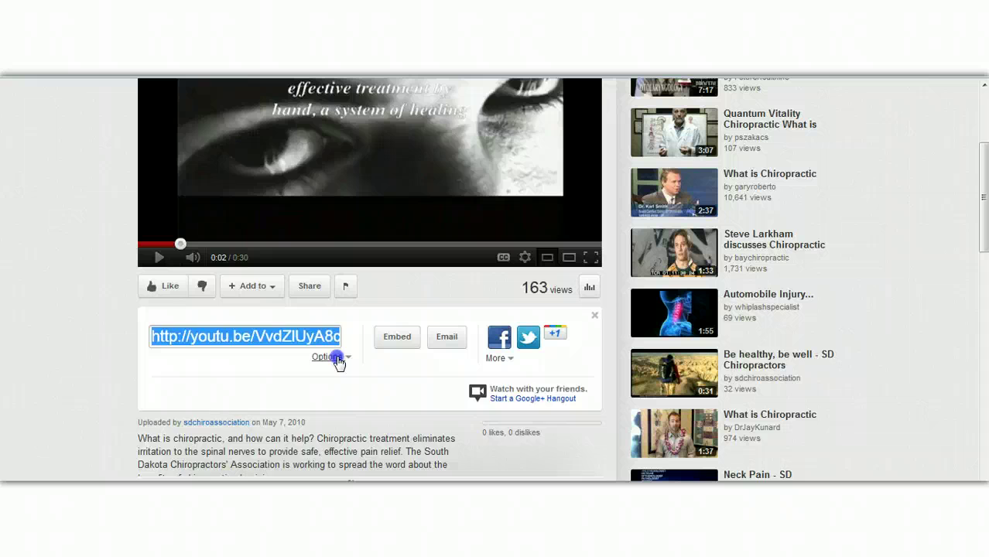
left_click(334, 358)
left_click(268, 411)
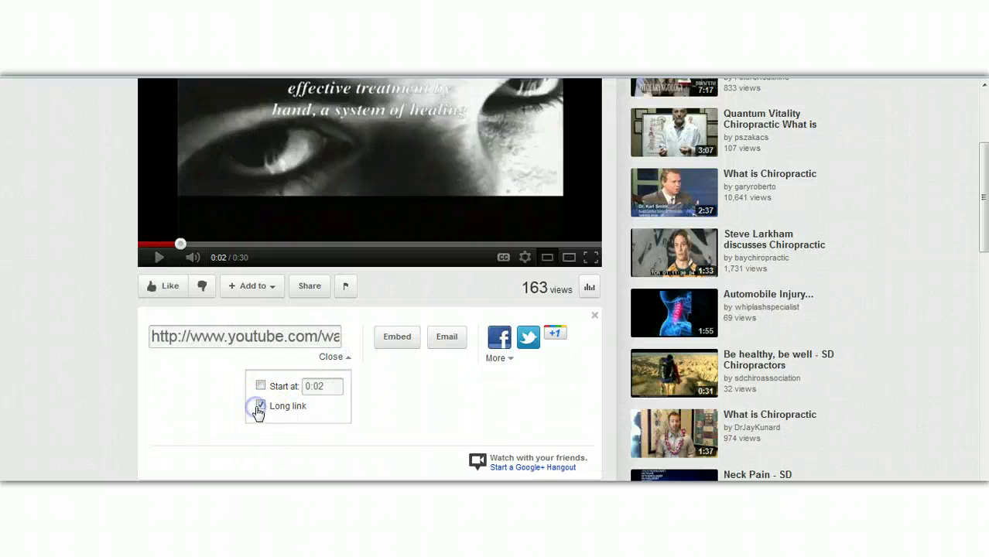
right_click(259, 337)
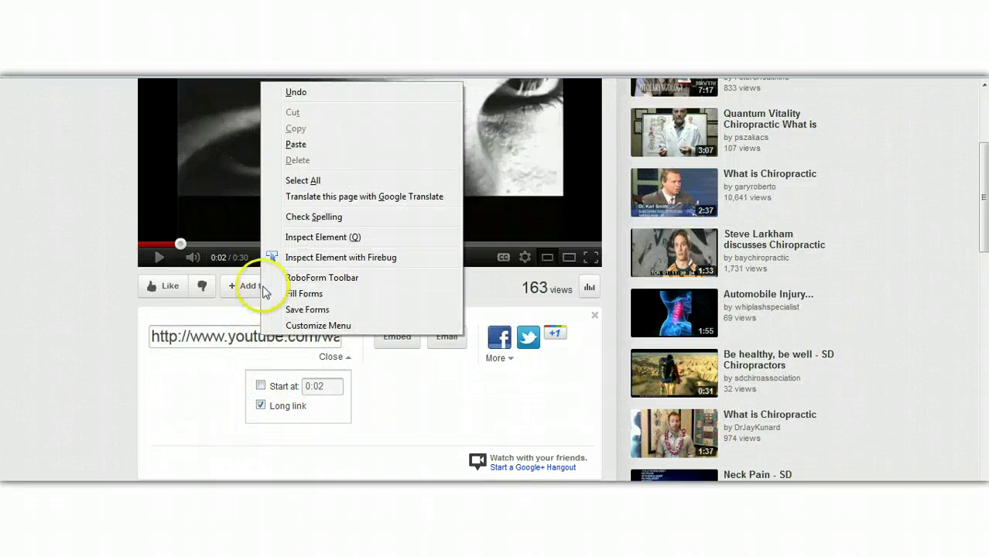
left_click(311, 182)
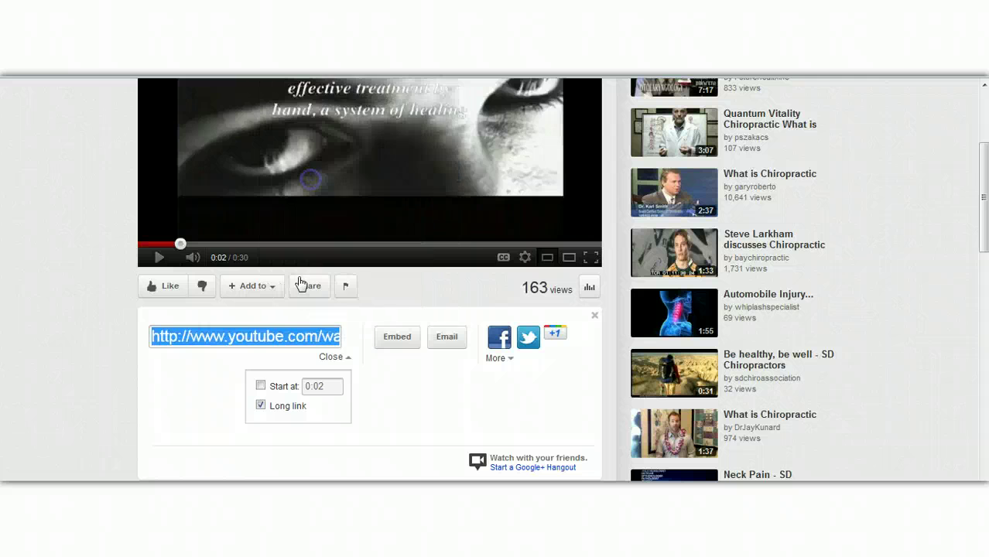
right_click(298, 335)
- Copy the long video link and place the cursor after the page's last paragraph
left_click(325, 128)
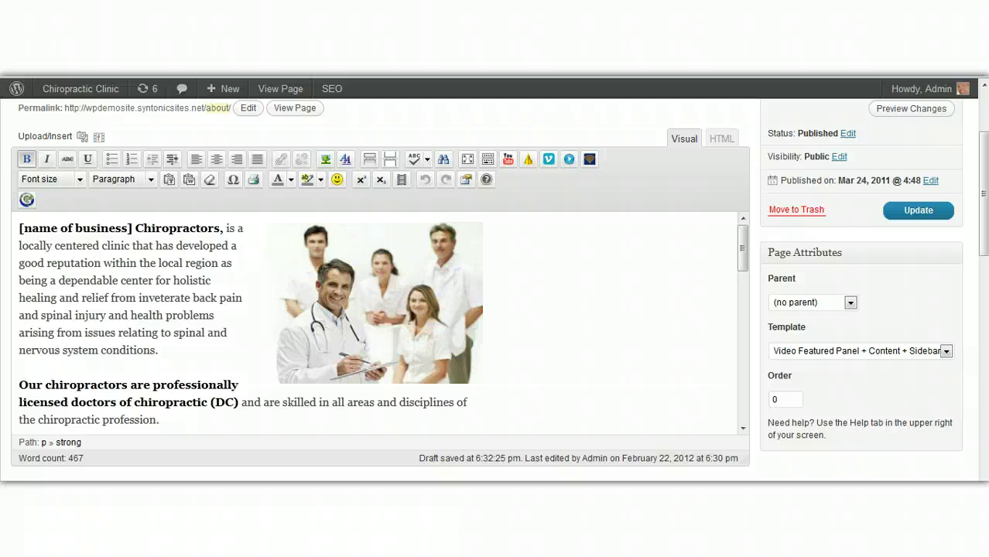
left_click_drag(743, 259, 754, 418)
left_click(431, 415)
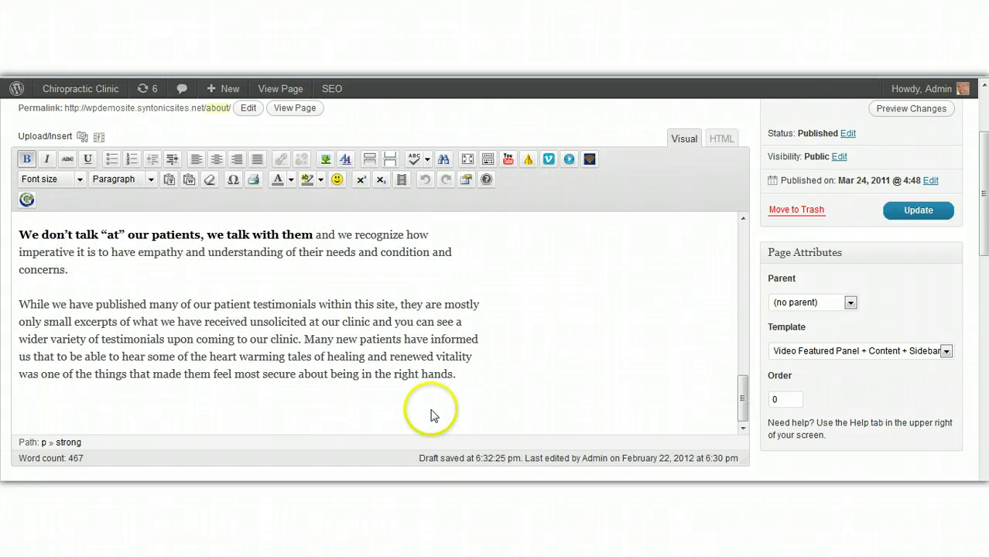
left_click(431, 414)
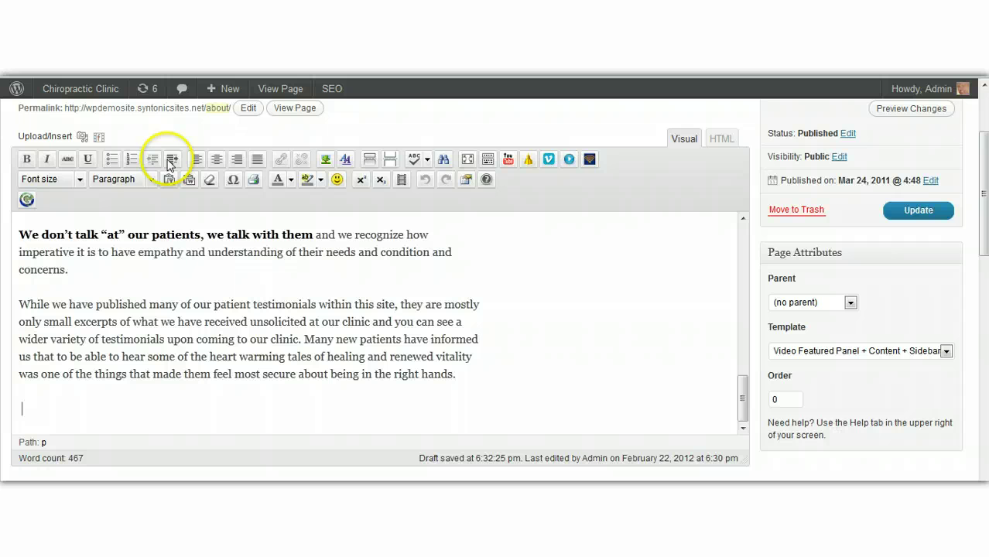
- Embed the pasted YouTube link as a 430 × 320 video
left_click(509, 161)
left_click(364, 302)
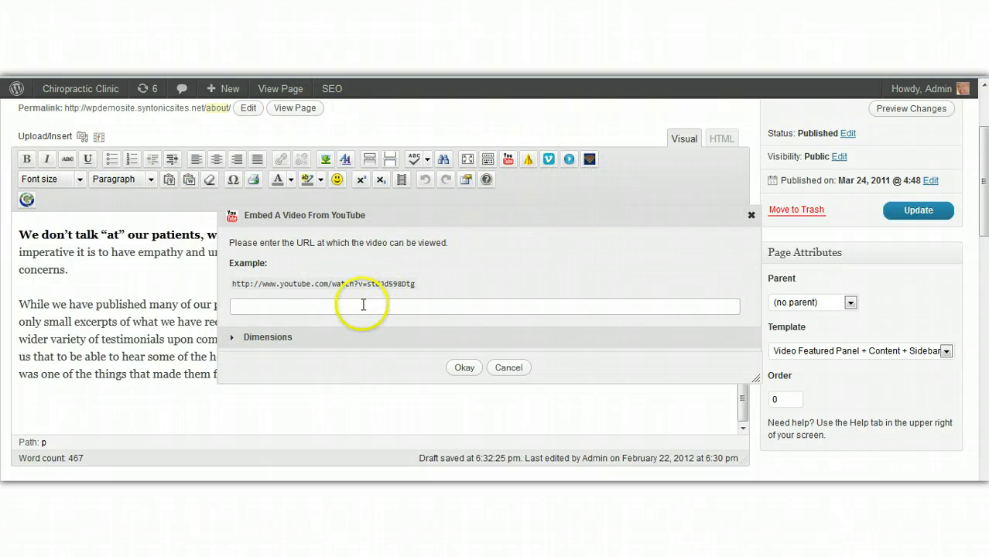
right_click(363, 304)
left_click(393, 106)
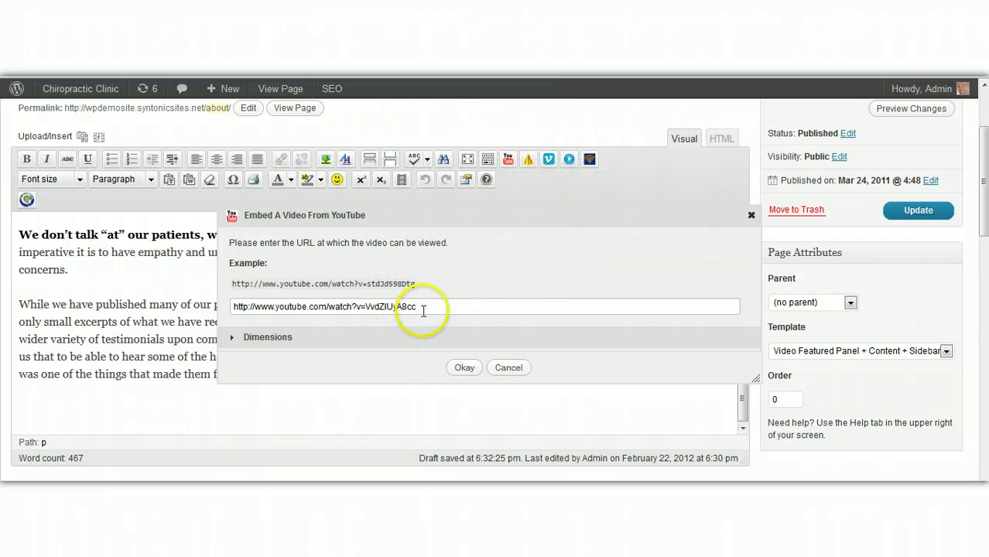
left_click(275, 338)
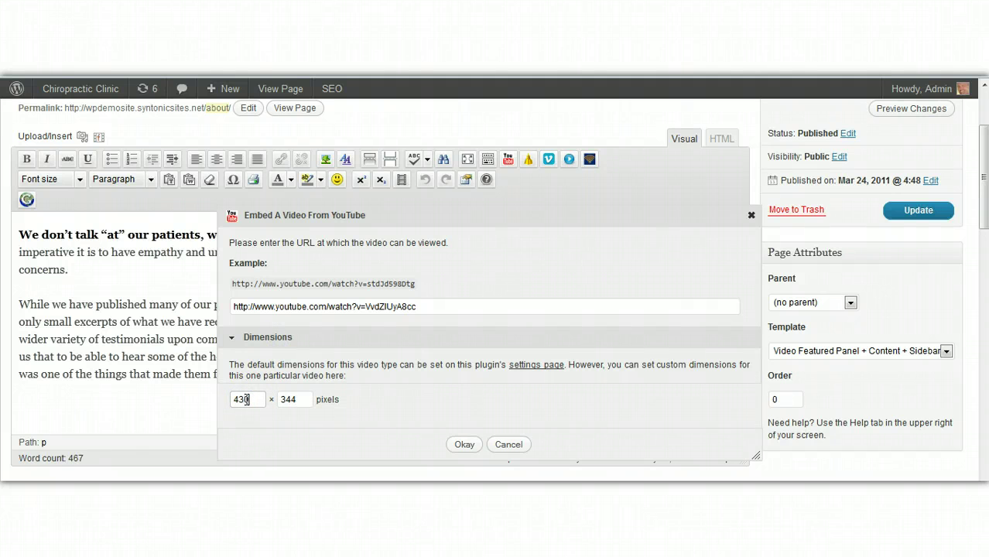
double_click(290, 399)
type("320")
left_click(464, 444)
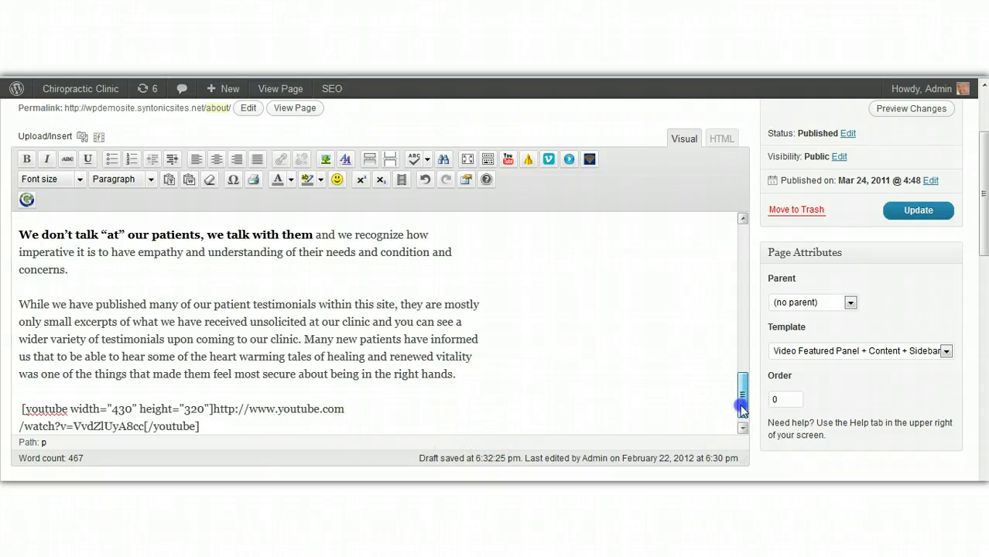
- Cut the [youtube] shortcode out of the page body and scroll to Custom Fields
left_click_drag(742, 411, 741, 416)
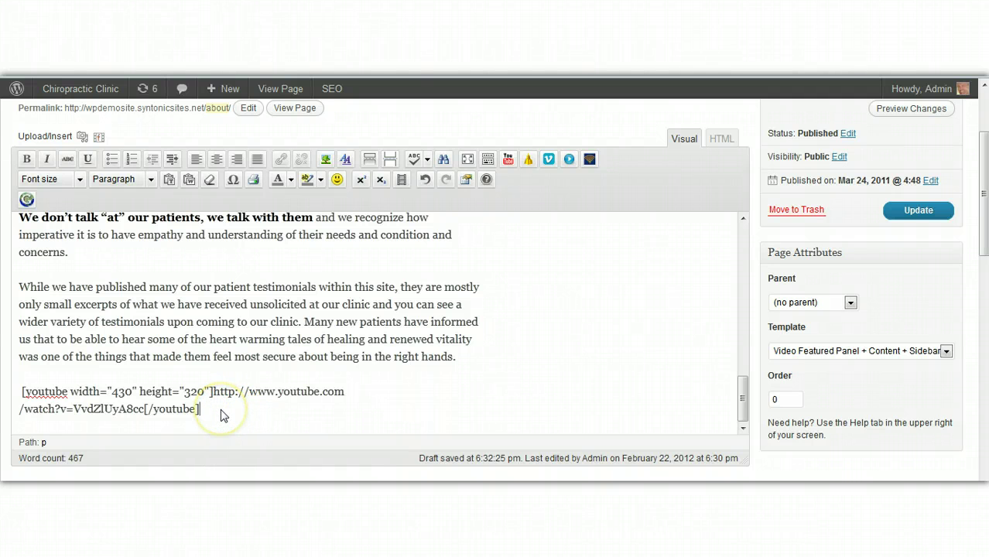
mouse_move(220, 411)
left_mouse_down()
mouse_move(22, 409)
mouse_move(15, 390)
left_mouse_up()
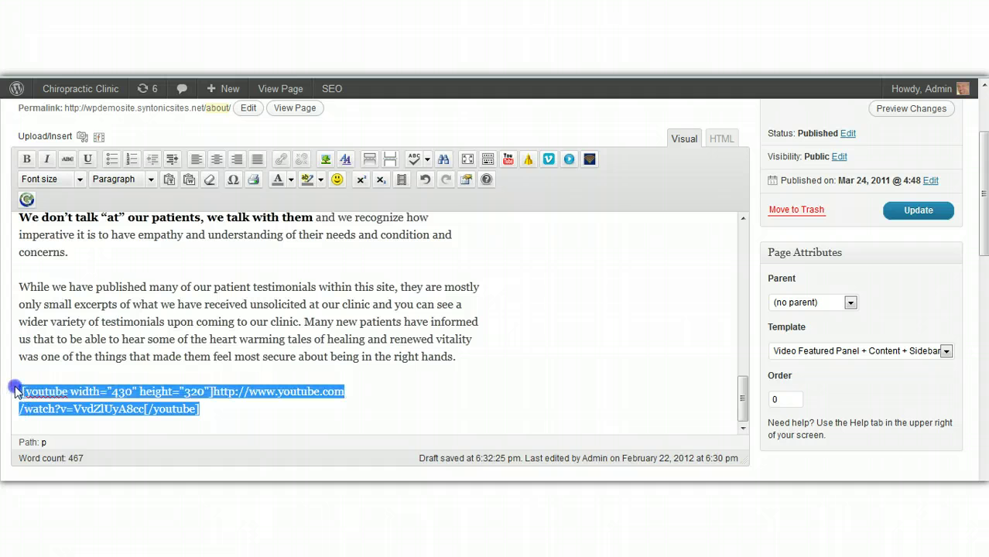
right_click(48, 394)
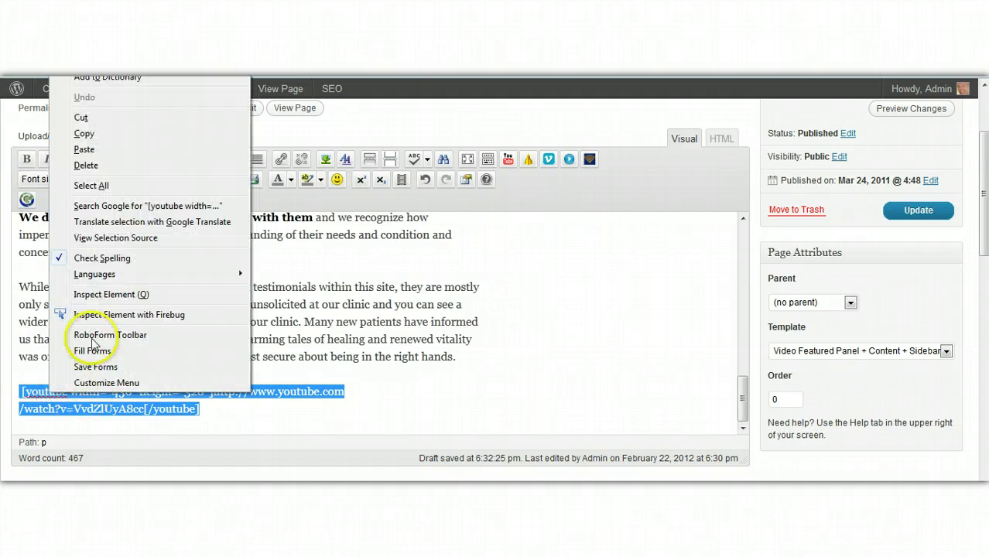
left_click(85, 118)
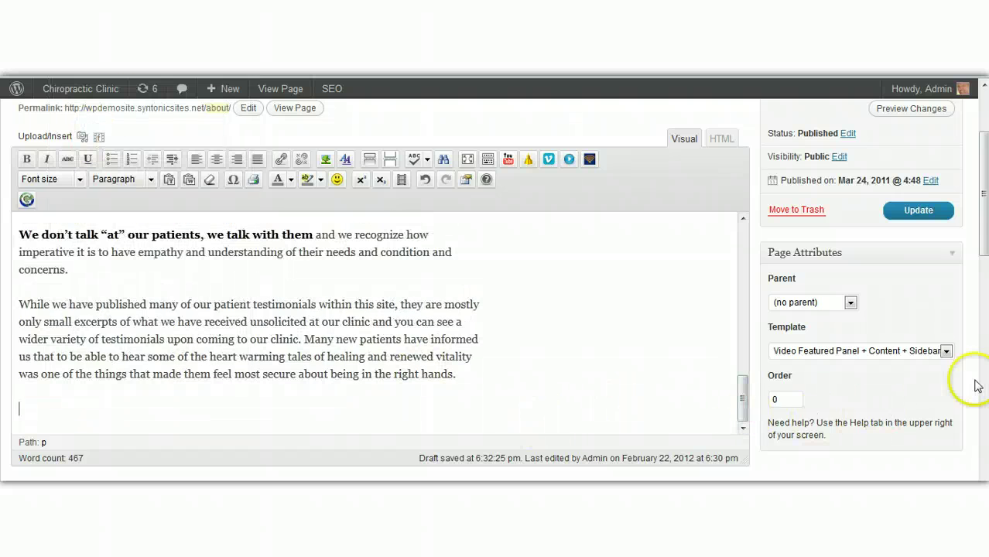
left_click_drag(984, 248, 982, 476)
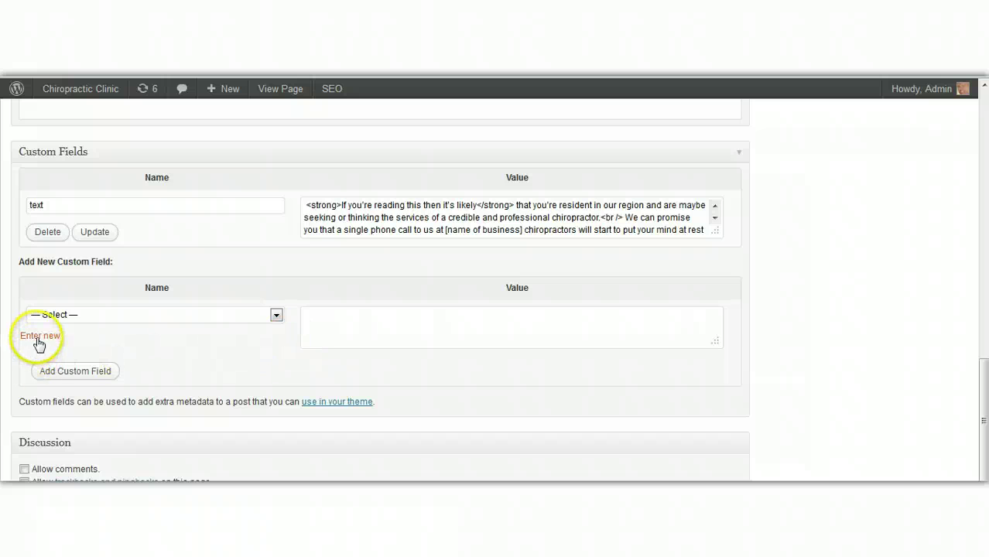
- Add a custom field named 'video' holding the pasted 430 × 320 YouTube shortcode
left_click(35, 337)
left_click(59, 316)
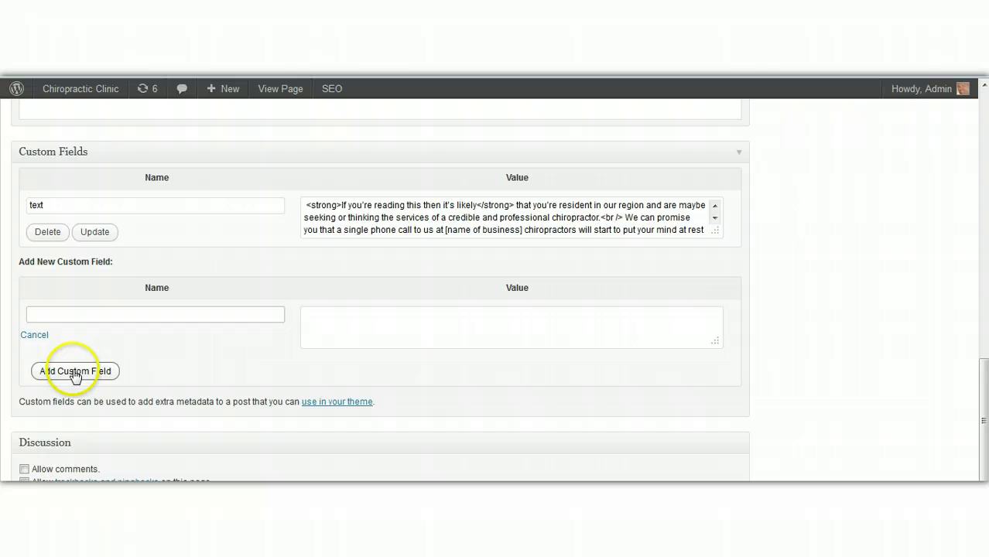
type("v")
left_click(70, 331)
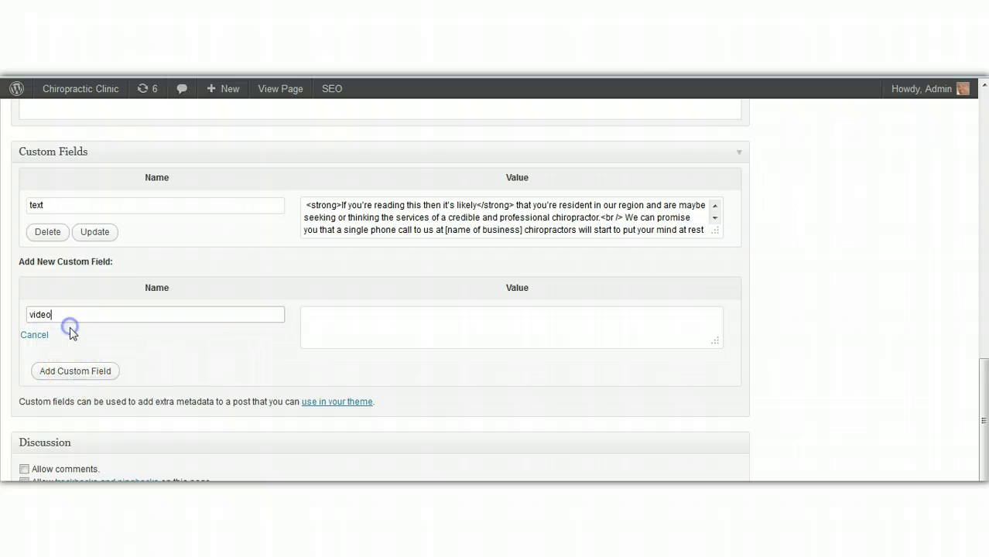
left_click(375, 325)
right_click(374, 325)
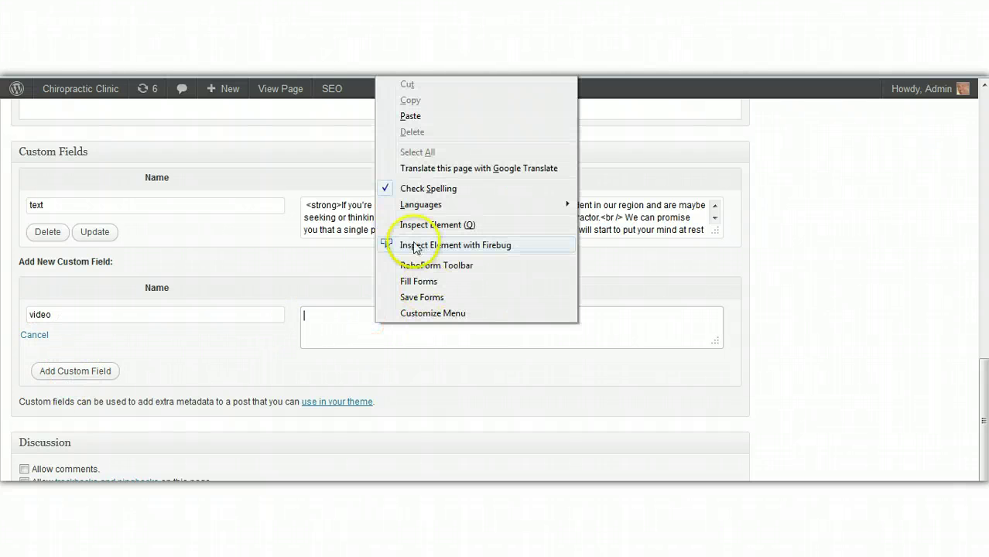
left_click(433, 116)
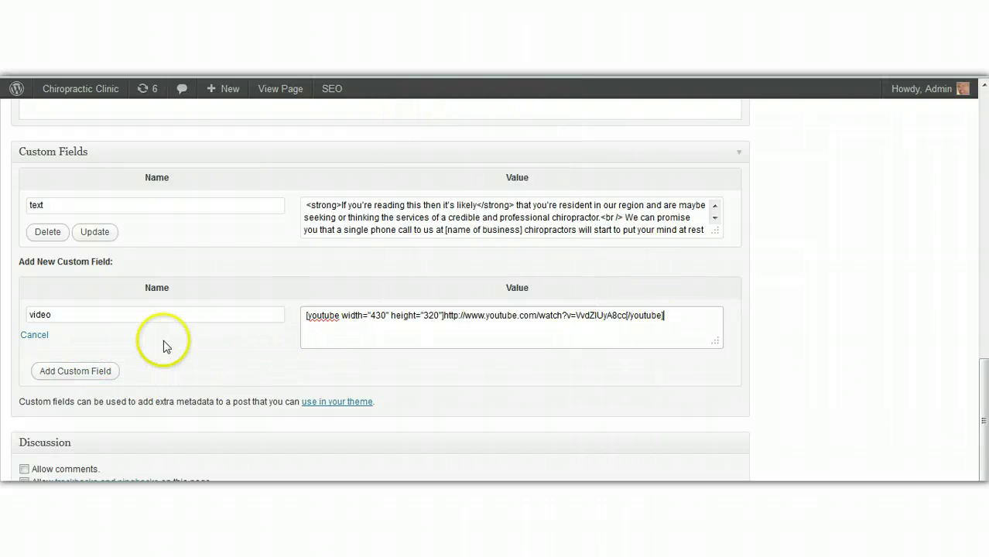
left_click(195, 352)
left_click(98, 374)
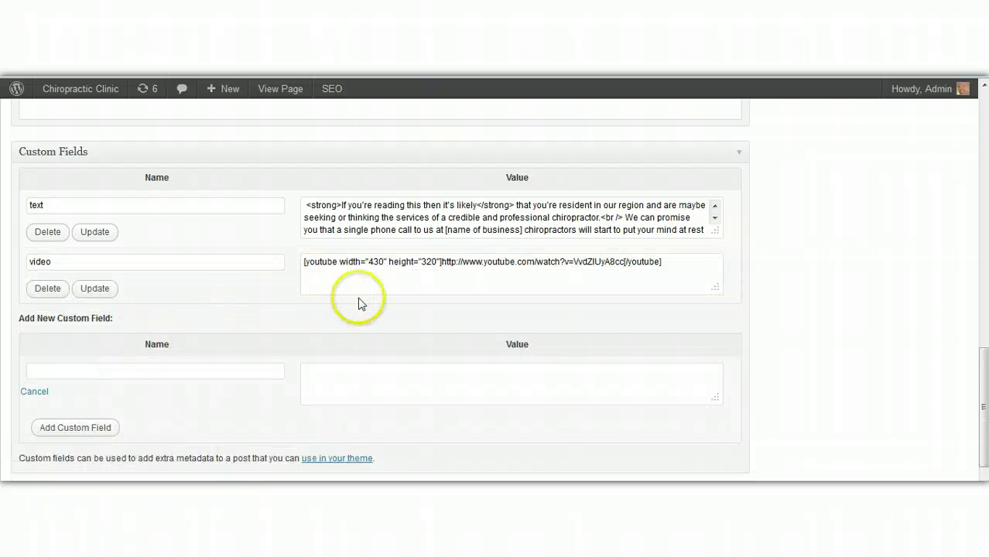
- Update the page to save the new custom field
left_click_drag(984, 393, 983, 152)
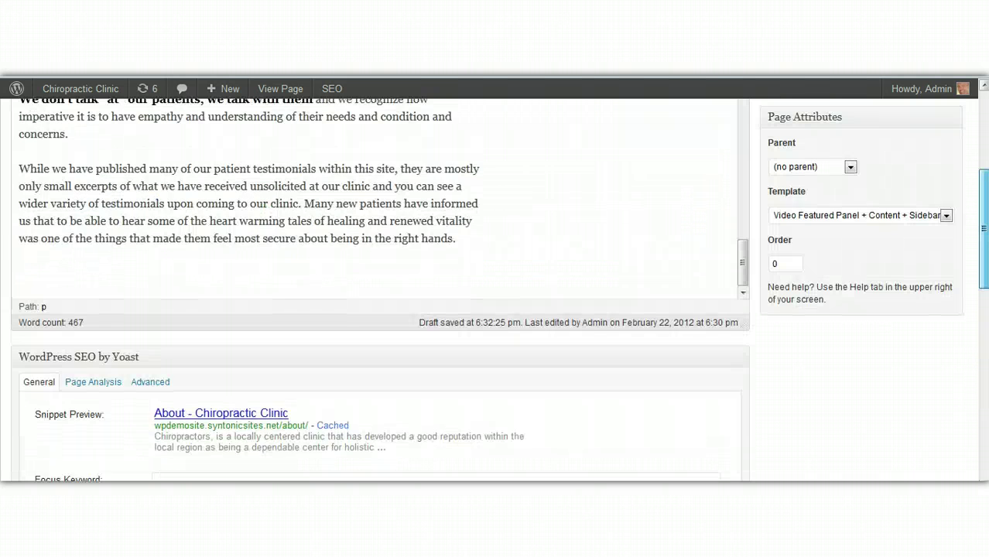
left_click(919, 292)
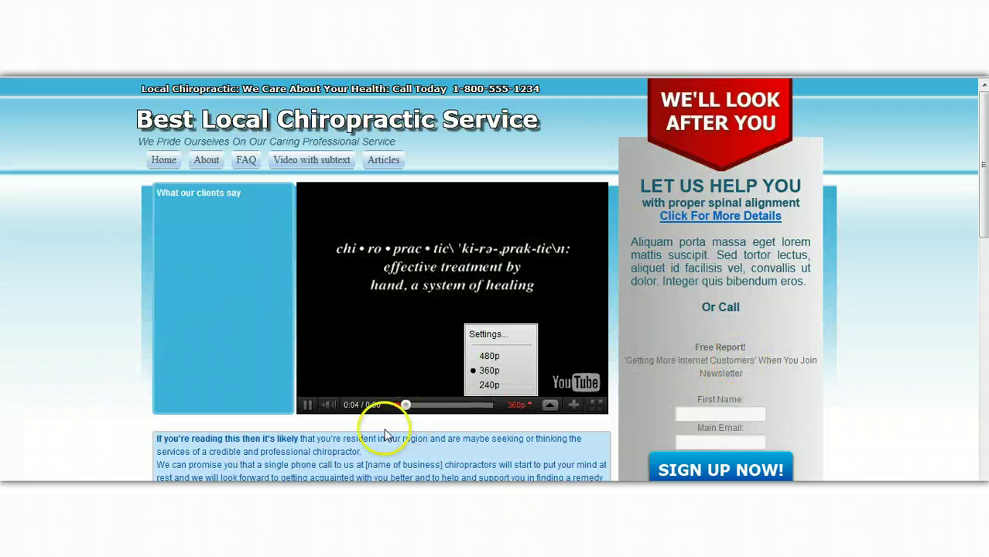
- Pause the live feature-panel video and check its quality choices
left_click(308, 411)
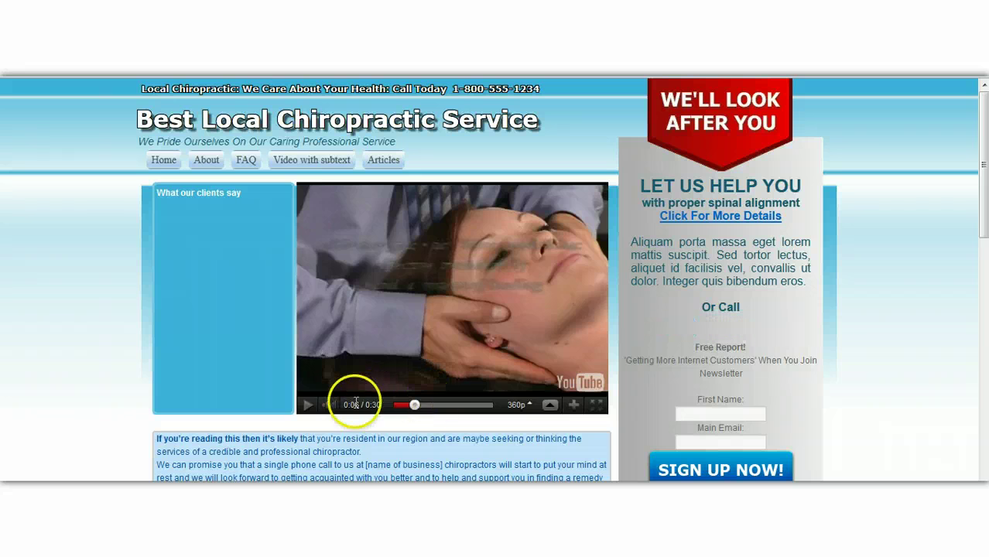
left_click(515, 403)
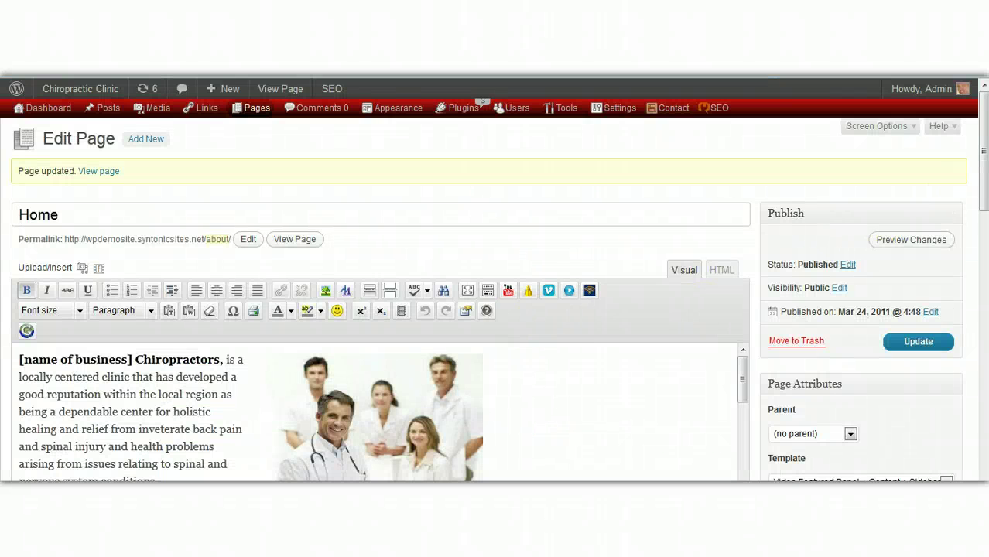
- Set YouTube's embed code to privacy-enhanced old style at a custom 430 × 321 size
mouse_move(983, 151)
left_mouse_down()
mouse_move(985, 199)
mouse_move(983, 151)
left_mouse_up()
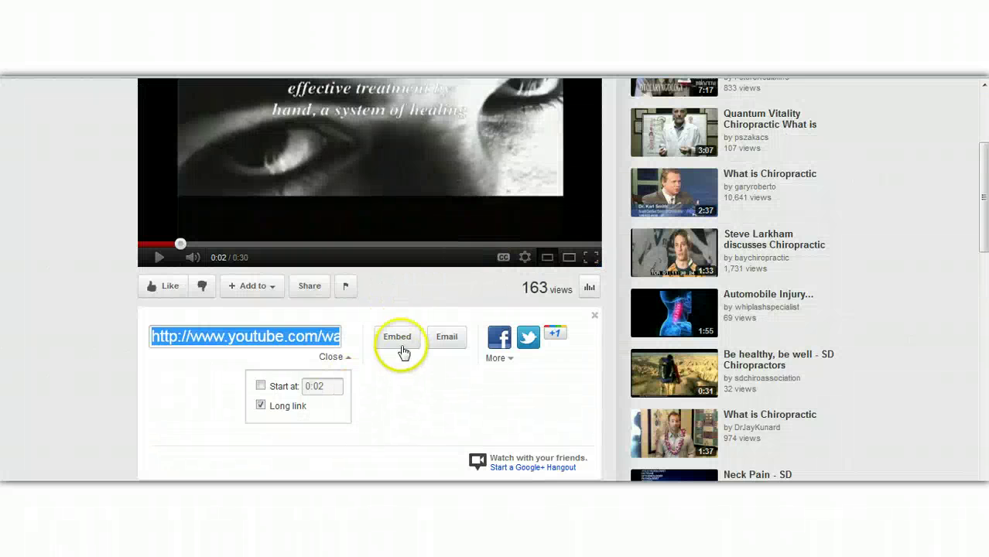
left_click(396, 337)
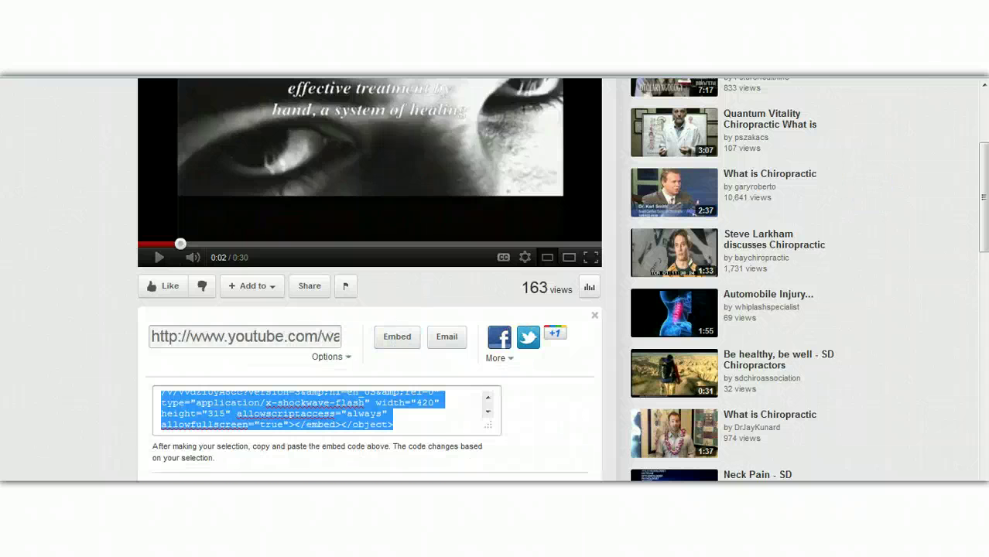
left_click_drag(984, 194, 983, 240)
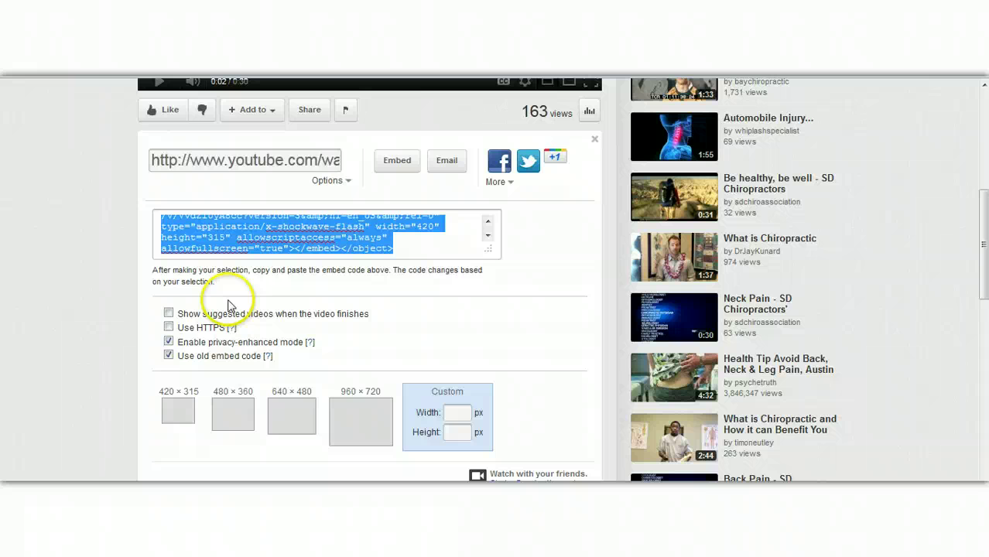
left_click(168, 356)
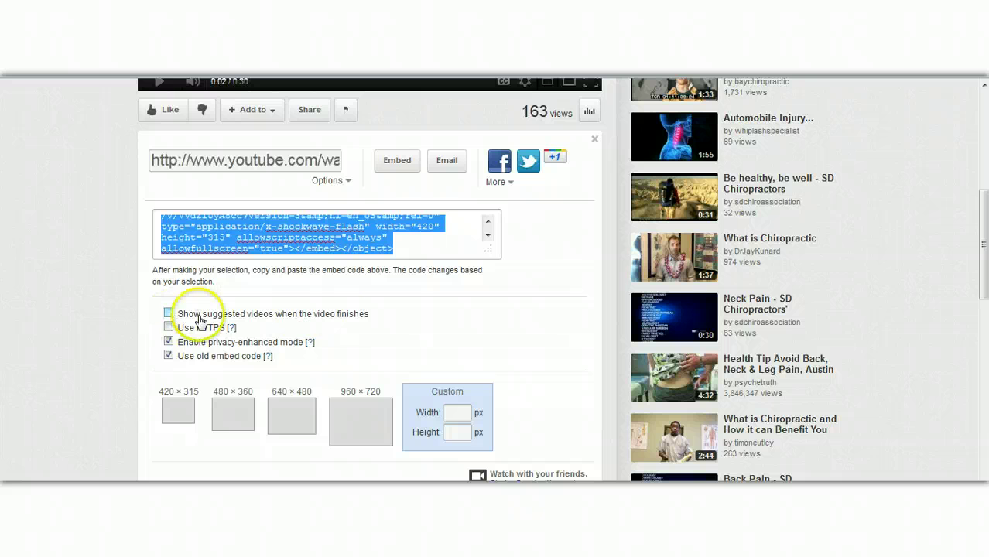
left_click(466, 412)
type("430")
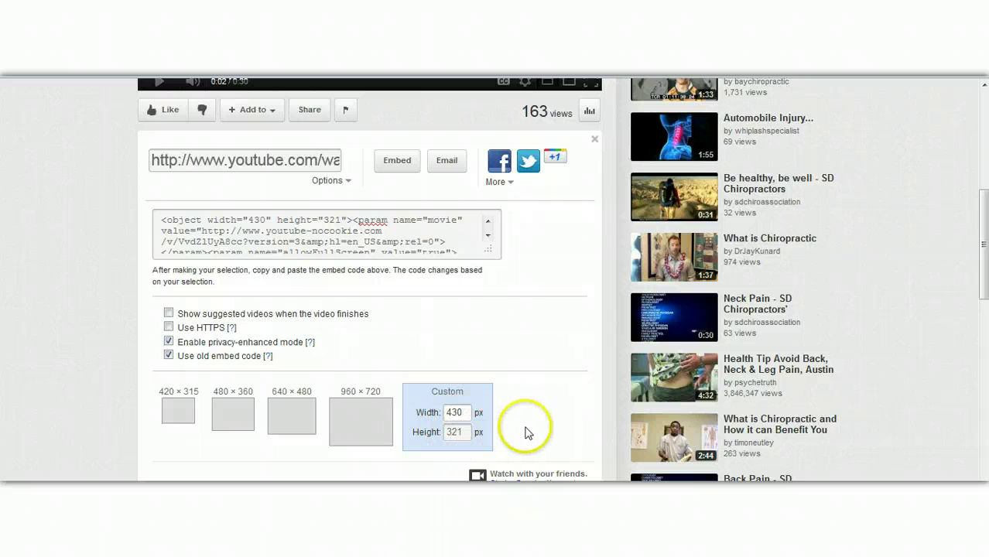
left_click_drag(986, 263, 984, 210)
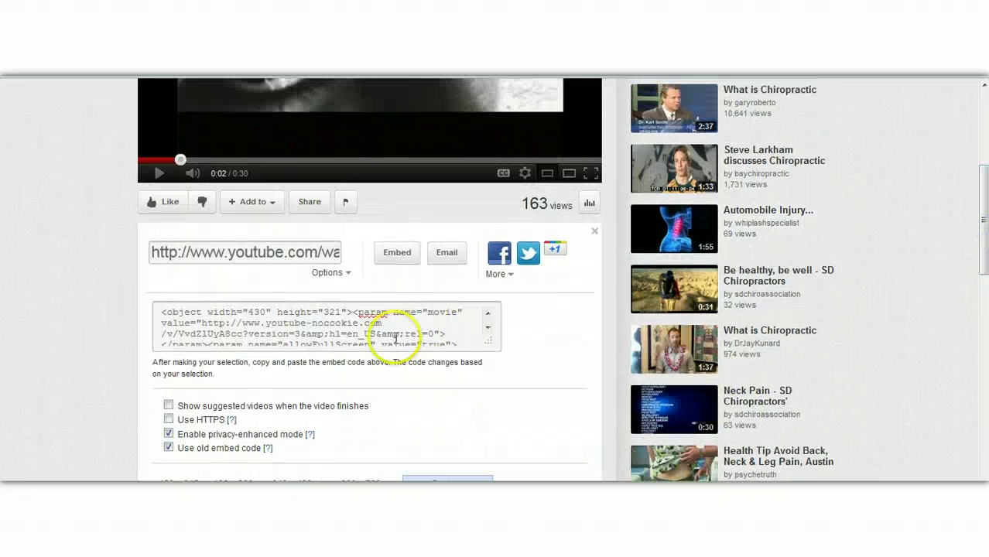
- Select all of the generated embed code and copy it
right_click(379, 325)
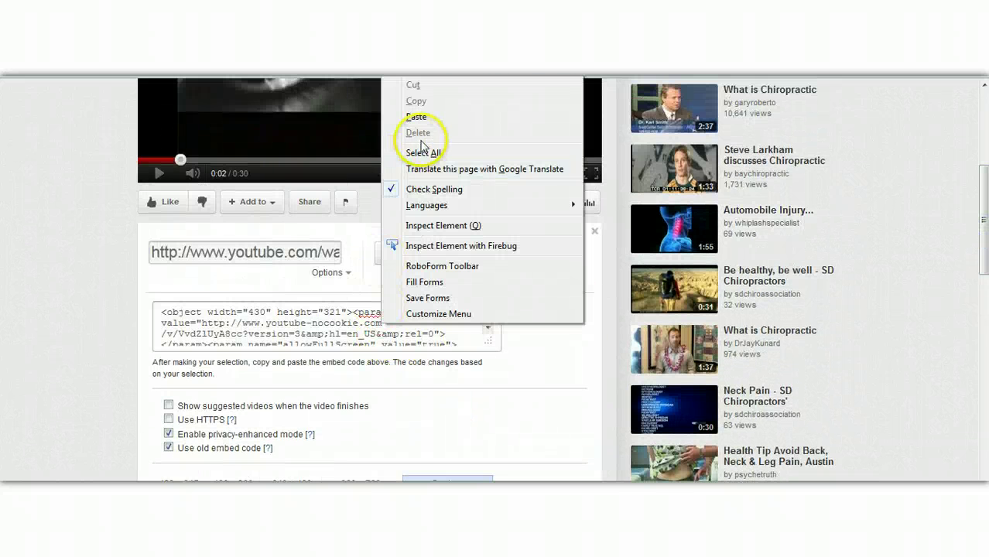
left_click(423, 152)
right_click(325, 321)
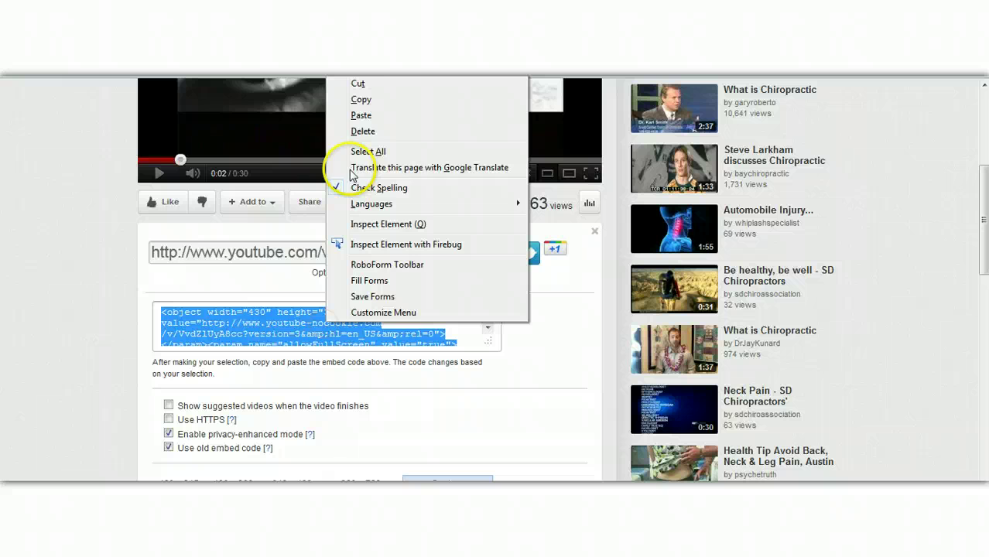
left_click(361, 99)
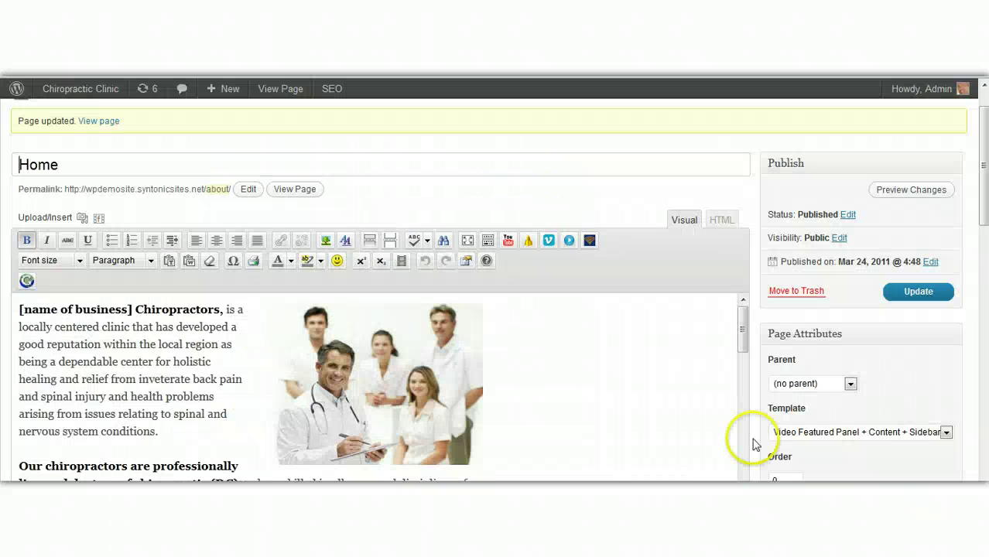
- Replace the 'video' field's shortcode with the copied embed code and update the field
left_click_drag(985, 203, 984, 342)
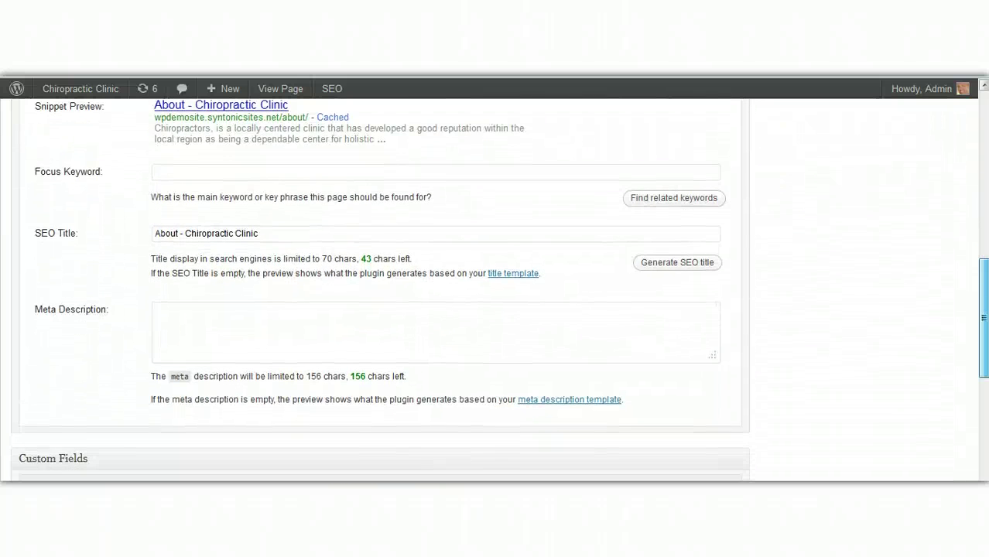
left_click_drag(984, 342, 984, 430)
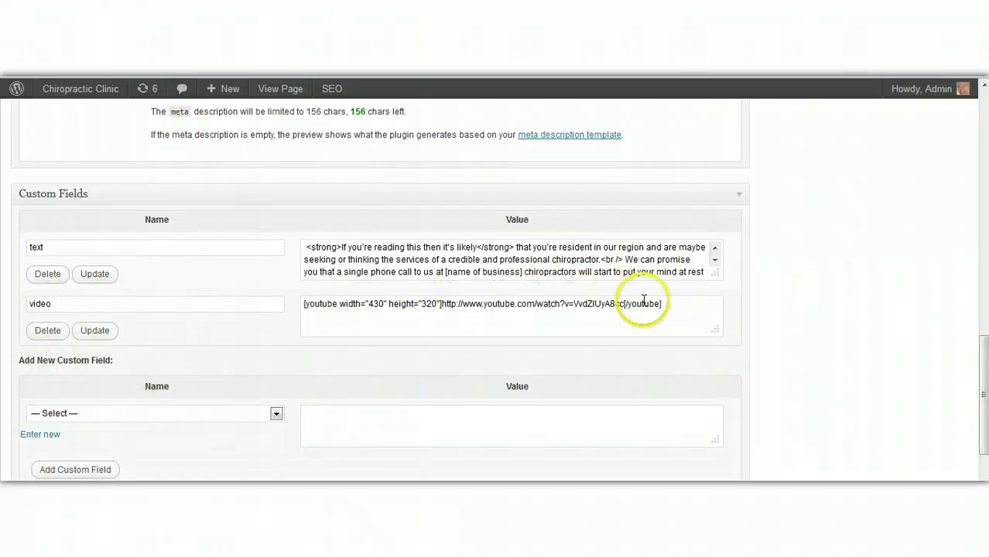
left_click_drag(673, 304, 309, 304)
left_click(325, 316)
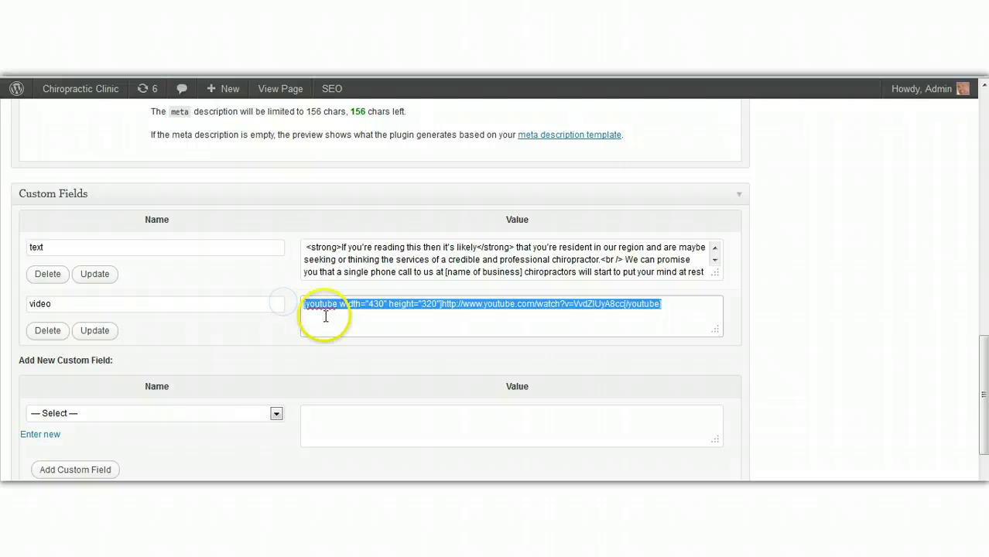
key("Delete")
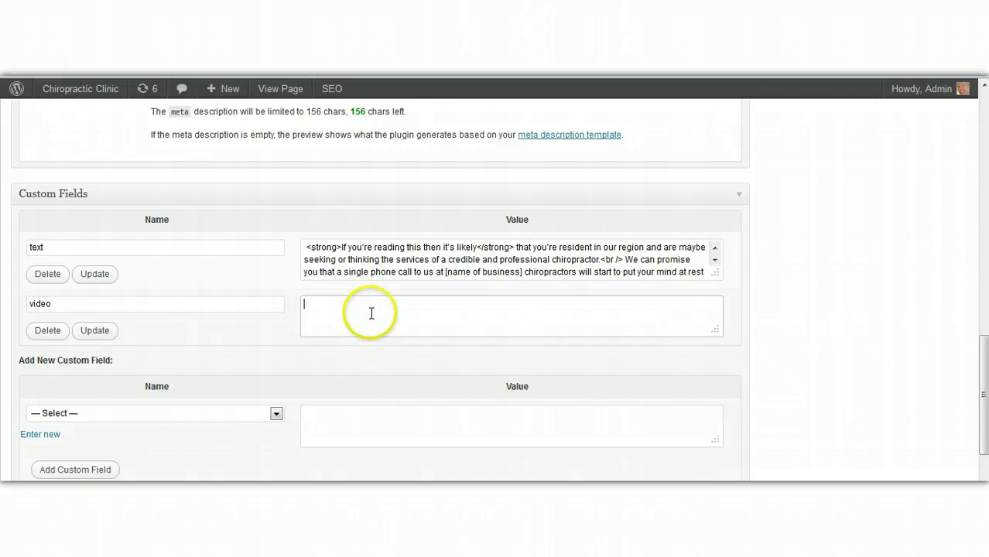
right_click(372, 313)
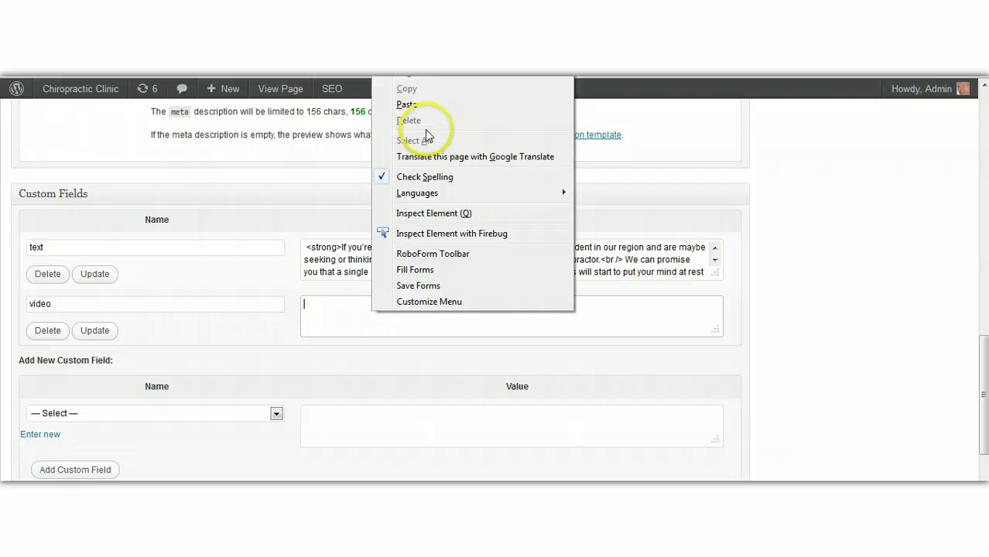
left_click(416, 103)
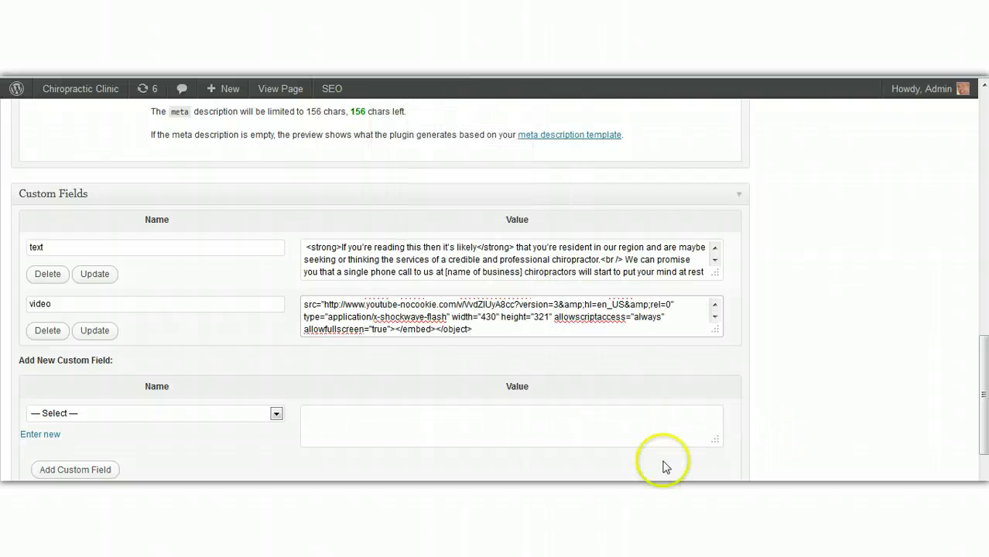
left_click(96, 331)
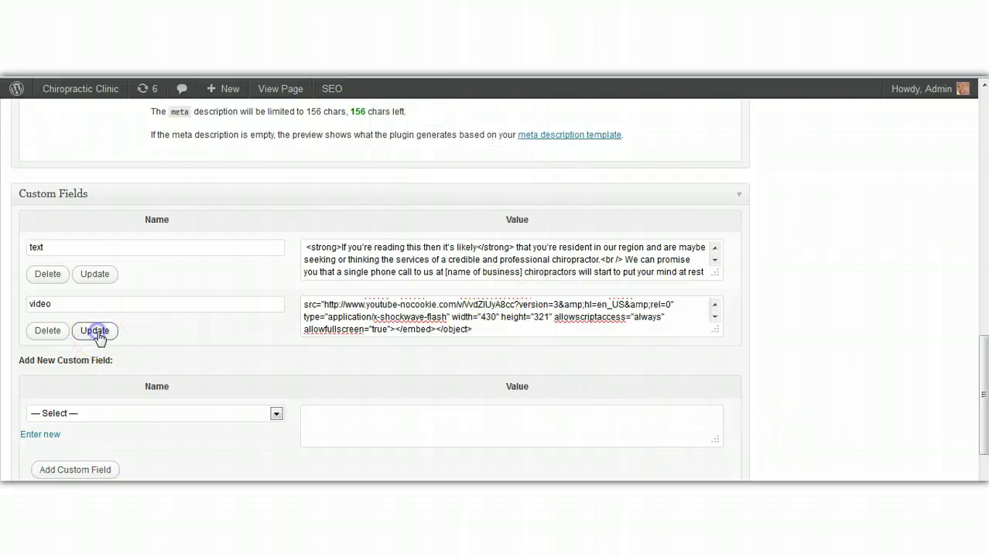
left_click(96, 332)
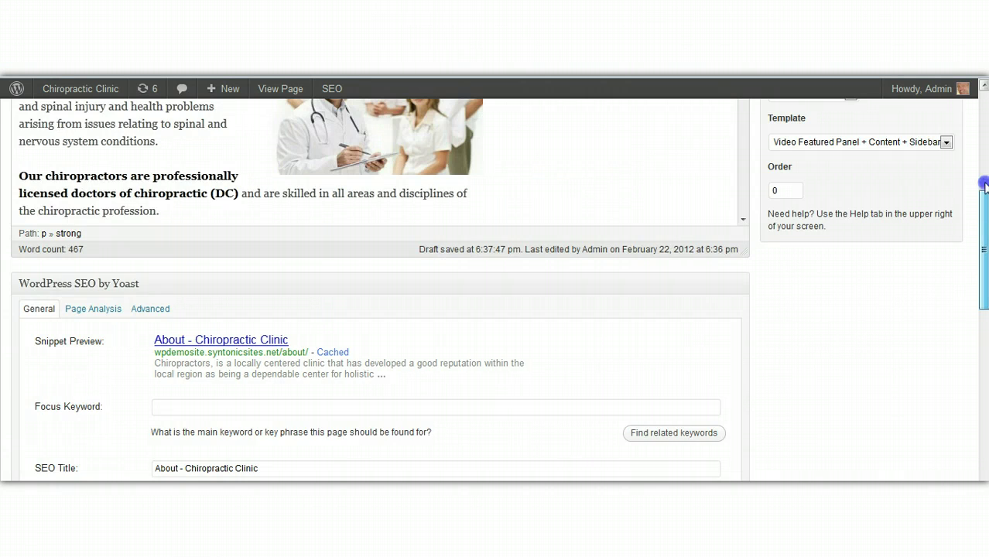
- Play and pause the live Home page's feature-panel video, which still shows controls
left_click_drag(984, 371, 979, 147)
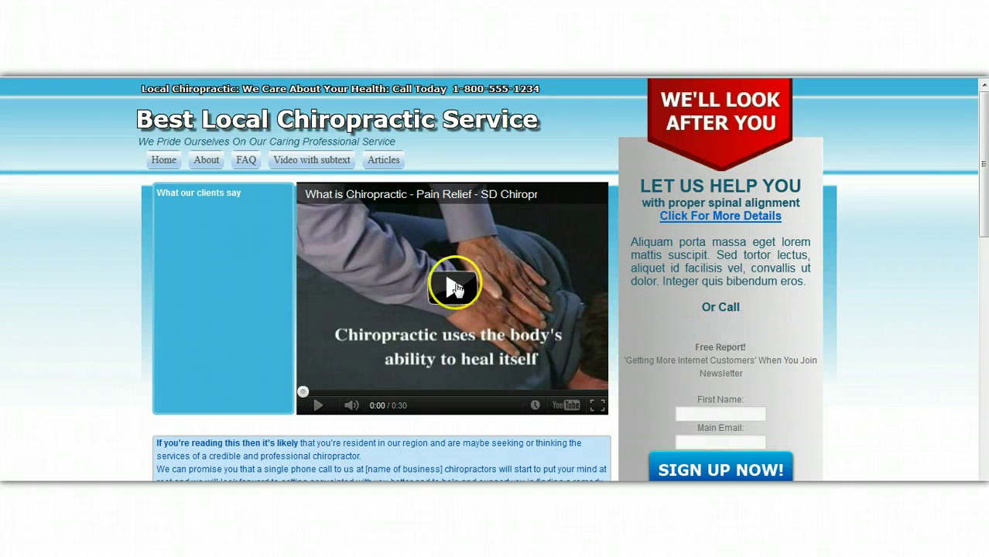
left_click(455, 285)
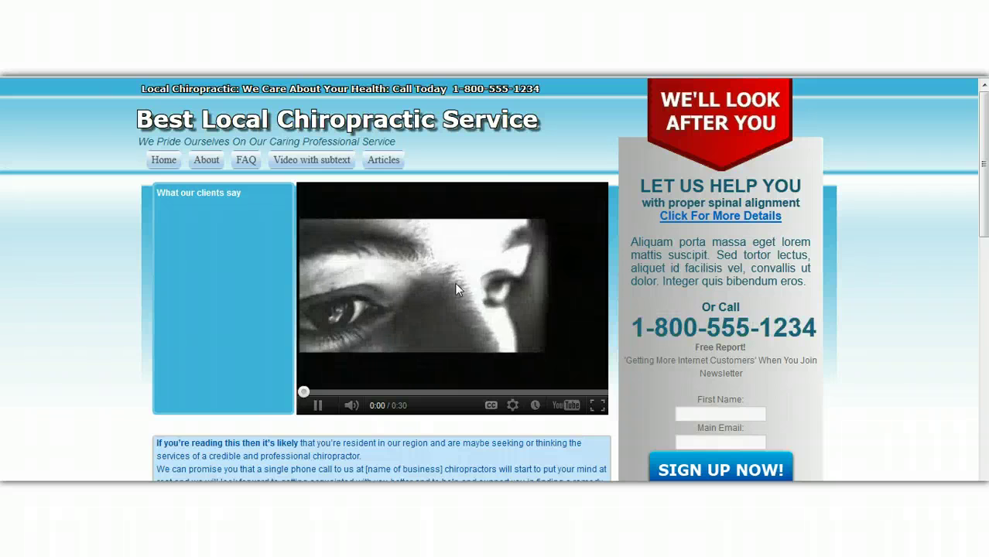
left_click(315, 407)
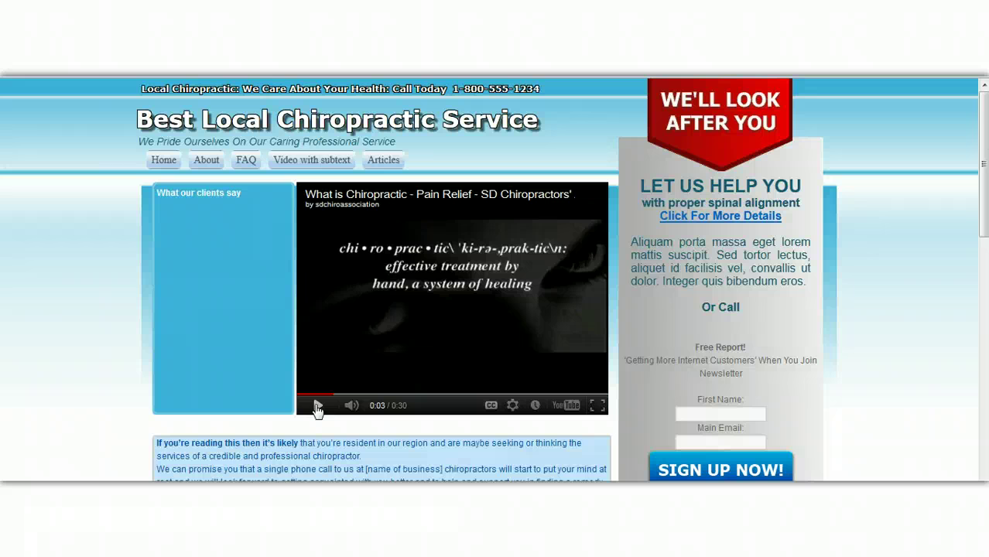
left_click(431, 347)
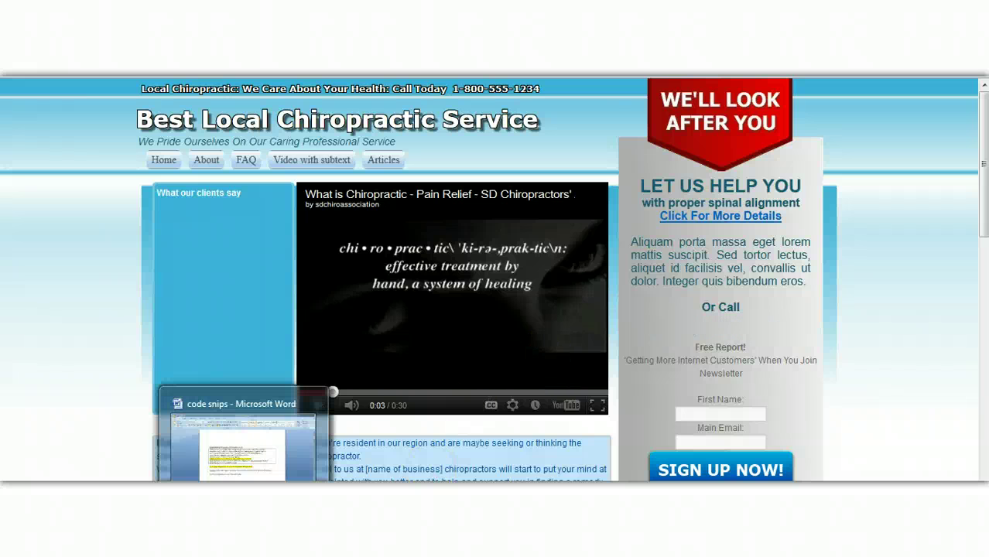
- In the Word code snips document, select the AutoPlay & Hide Controls parameter line
left_click(242, 457)
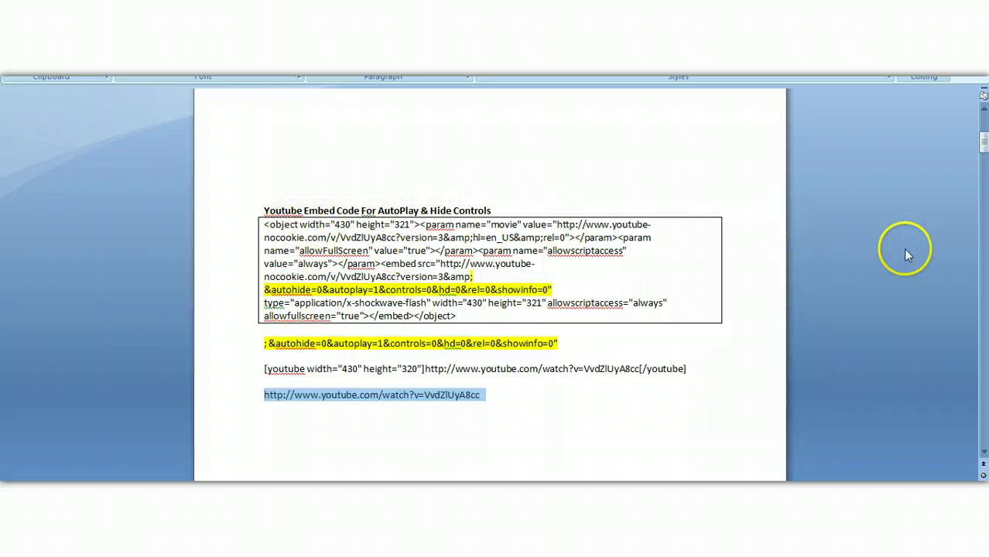
left_click_drag(981, 147, 983, 128)
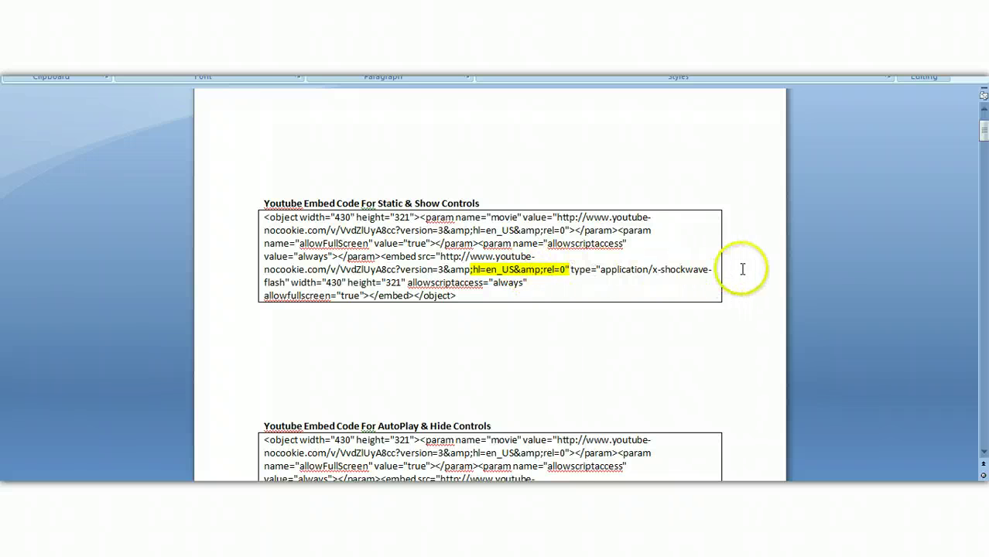
scroll(755, 274, "down", 2)
scroll(755, 274, "down", 1)
scroll(754, 275, "down", 1)
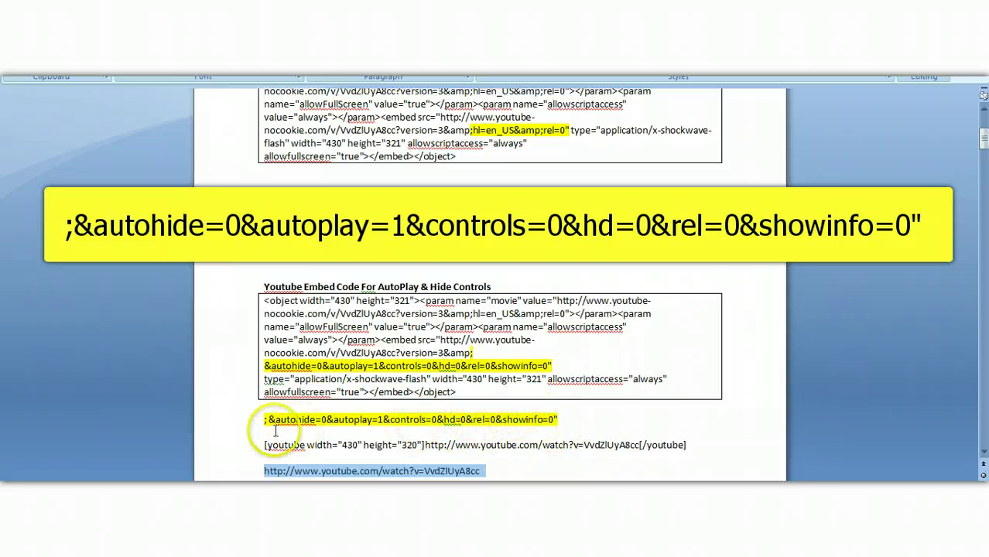
left_click(263, 419)
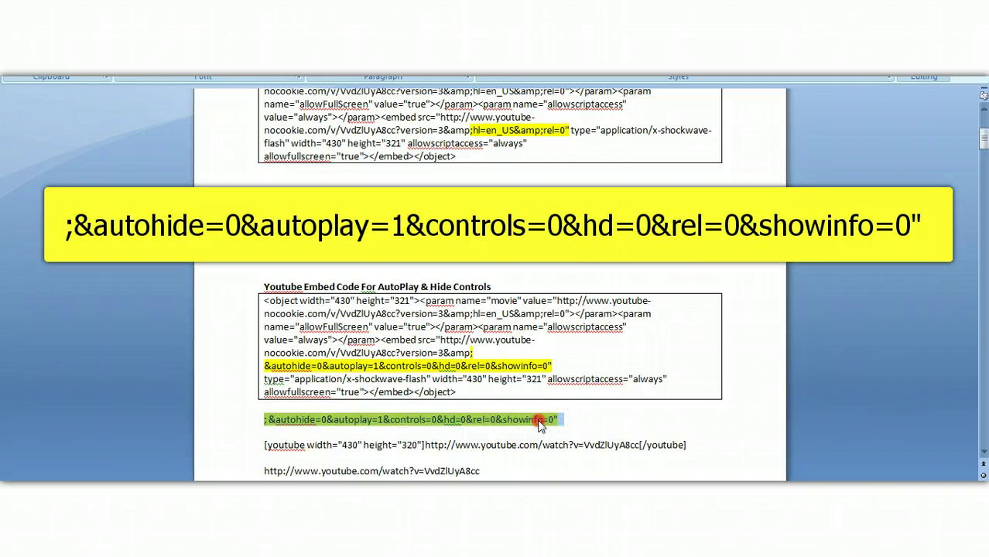
- Copy the autoplay parameter line from the Word snippet
right_click(539, 421)
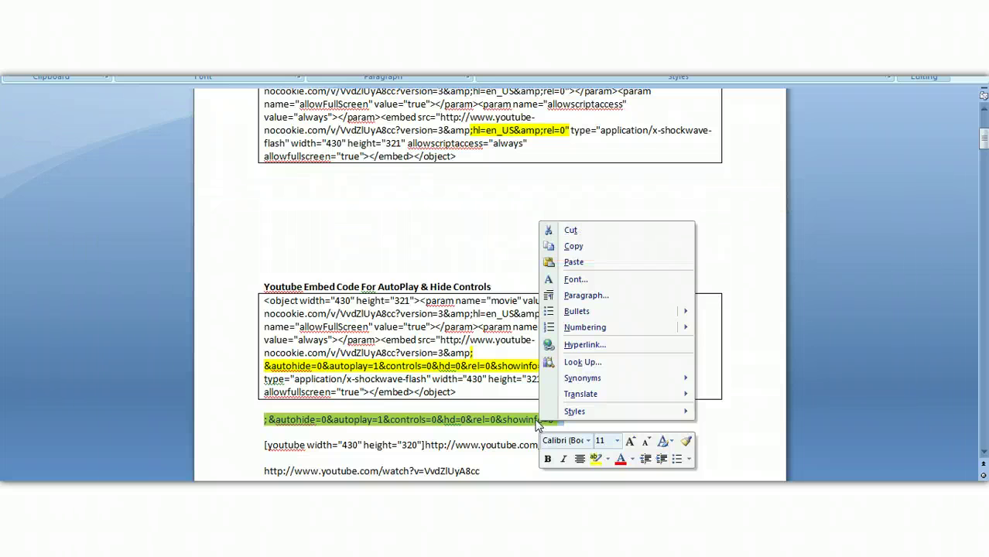
left_click(573, 246)
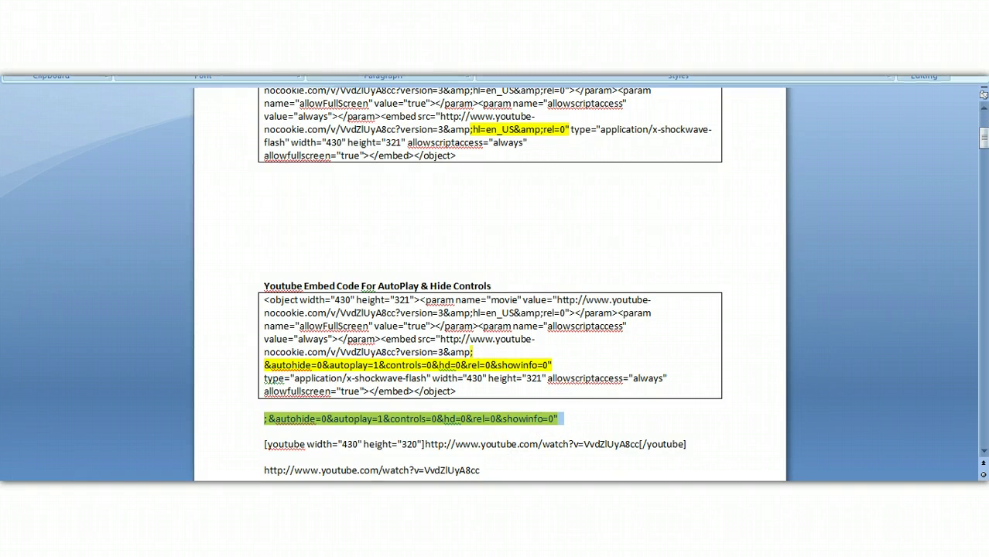
left_click_drag(982, 139, 983, 145)
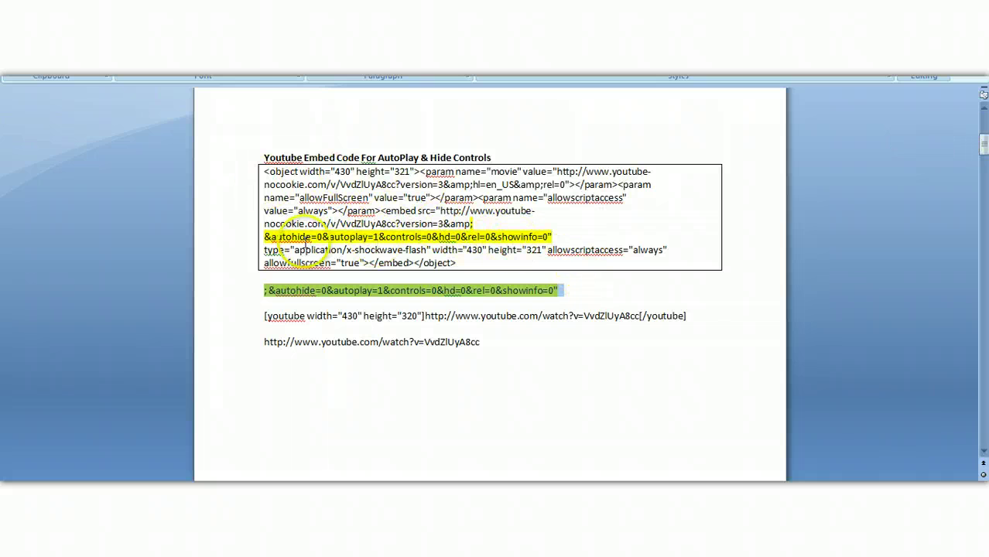
left_click(631, 291)
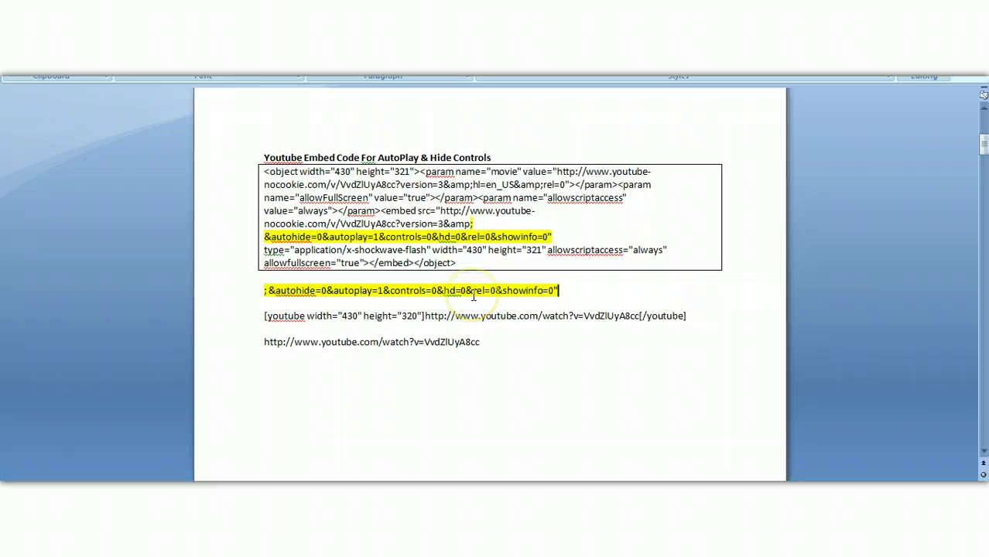
left_click(554, 291)
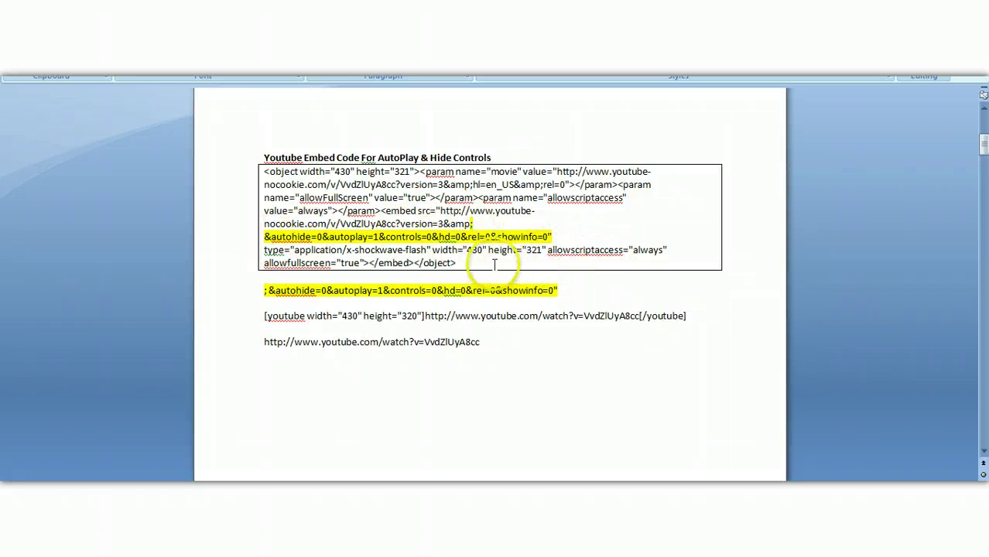
- Copy the complete autoplay, hidden-controls YouTube embed code from Word
left_click_drag(237, 263, 243, 173)
right_click(298, 198)
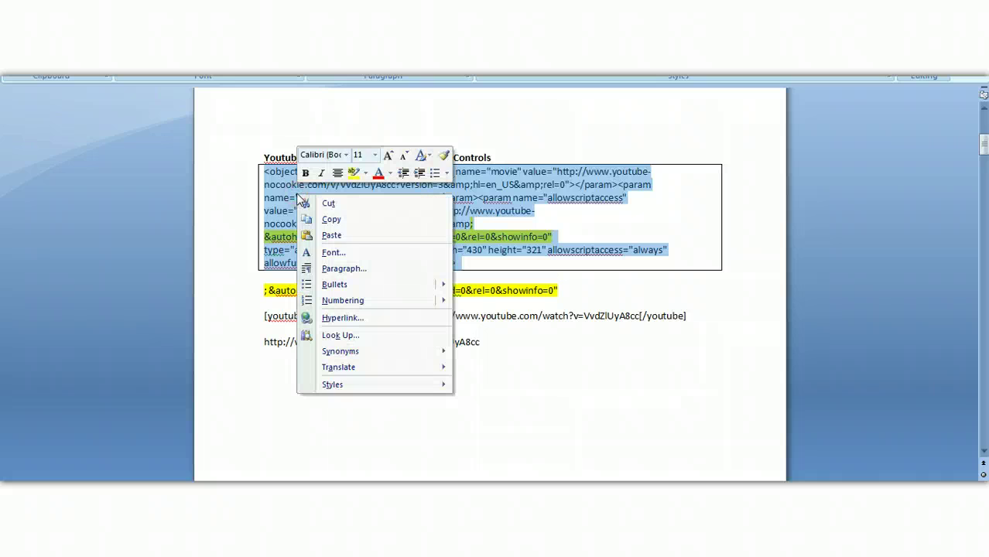
left_click(331, 222)
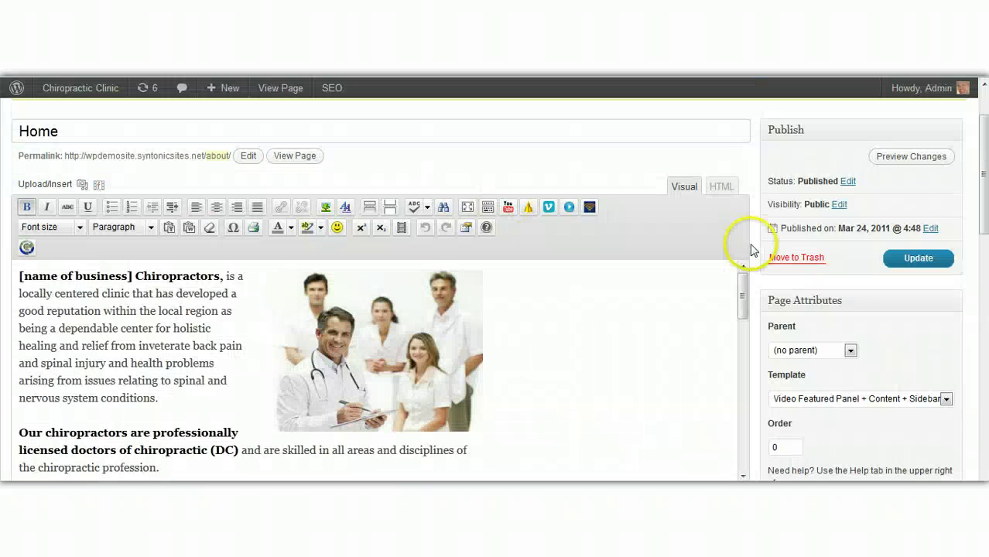
- Replace the old embed code in the 'video' custom field with the autoplay version and update the page
left_click_drag(984, 160, 984, 404)
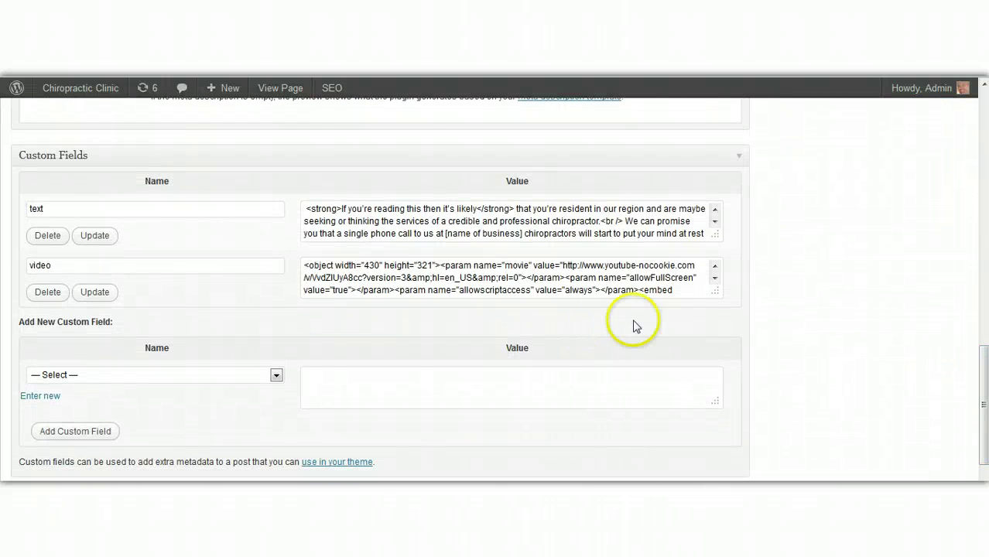
left_click_drag(716, 294, 720, 298)
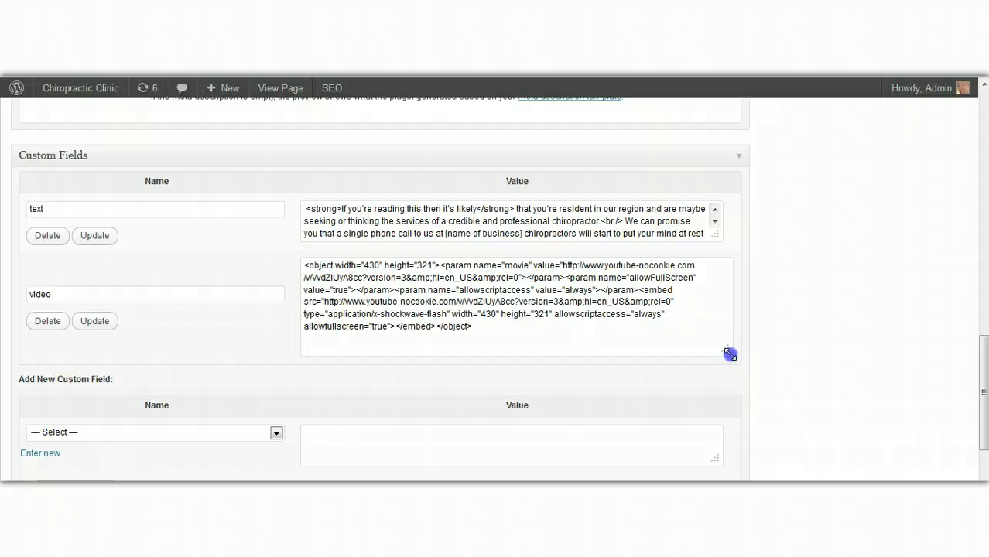
mouse_move(485, 339)
left_mouse_down()
mouse_move(281, 308)
mouse_move(274, 274)
left_mouse_up()
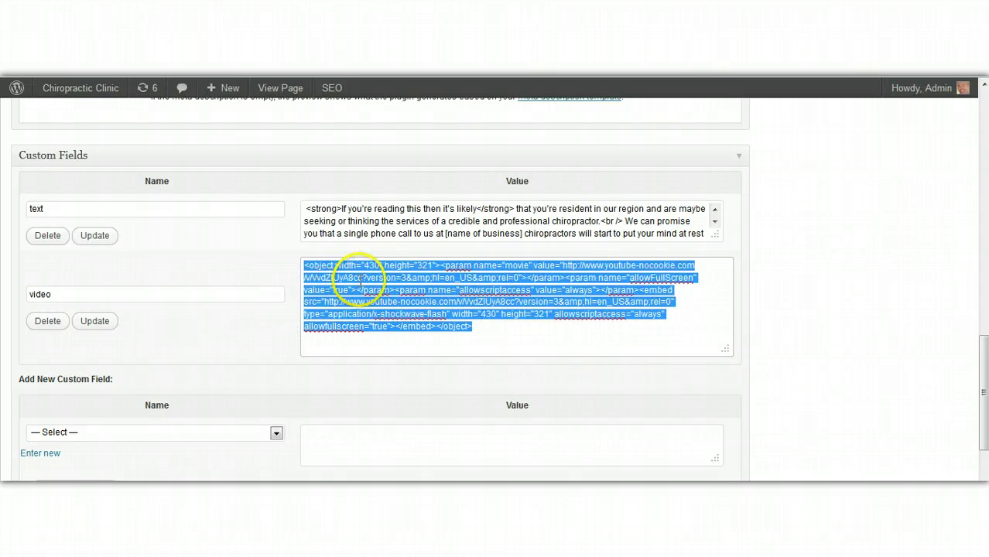
key("Delete")
key("ctrl+v")
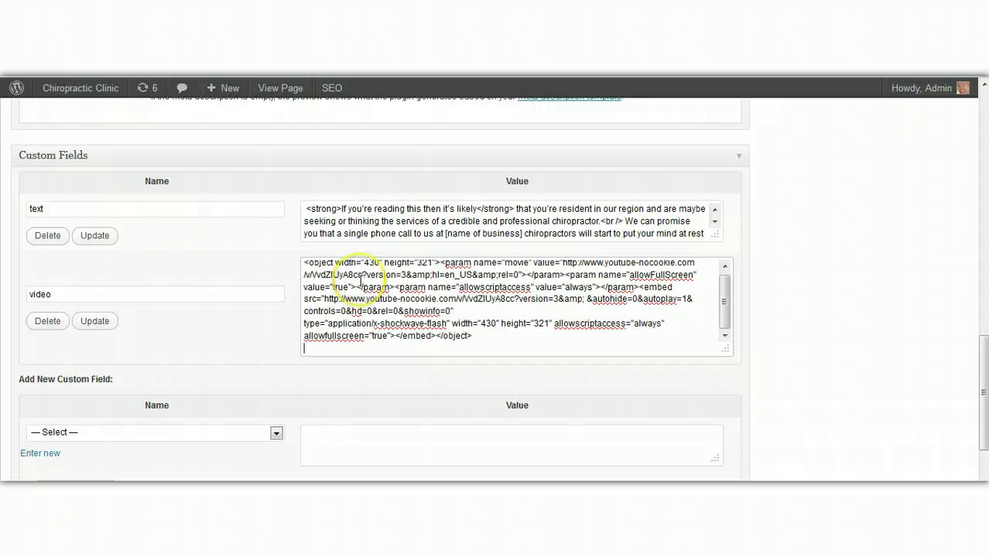
left_click(95, 321)
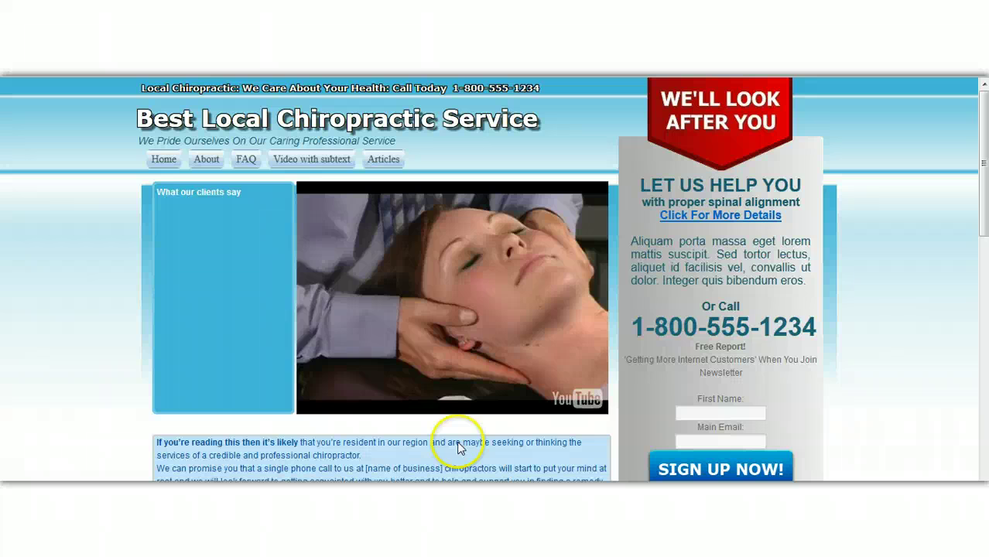
left_click(466, 291)
left_click(466, 291)
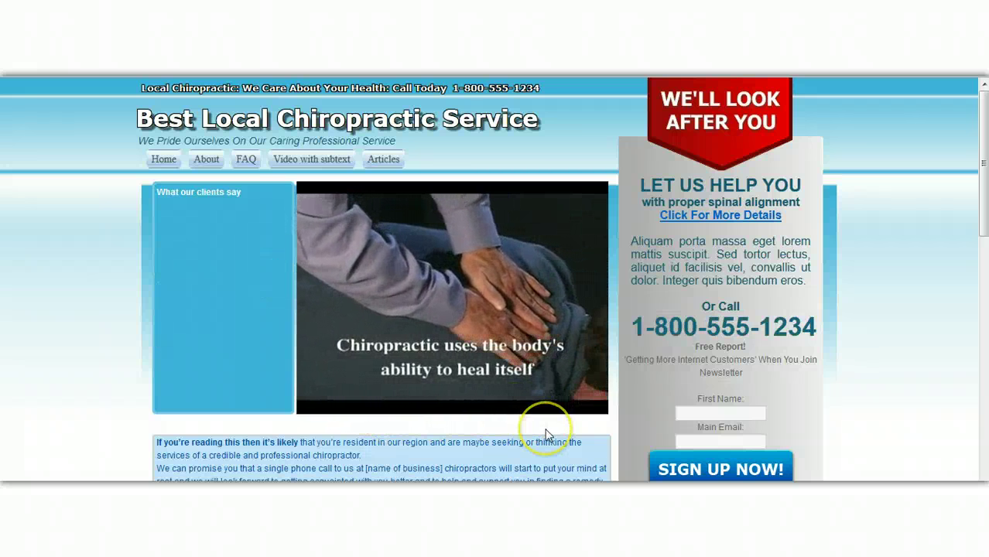
left_click(244, 160)
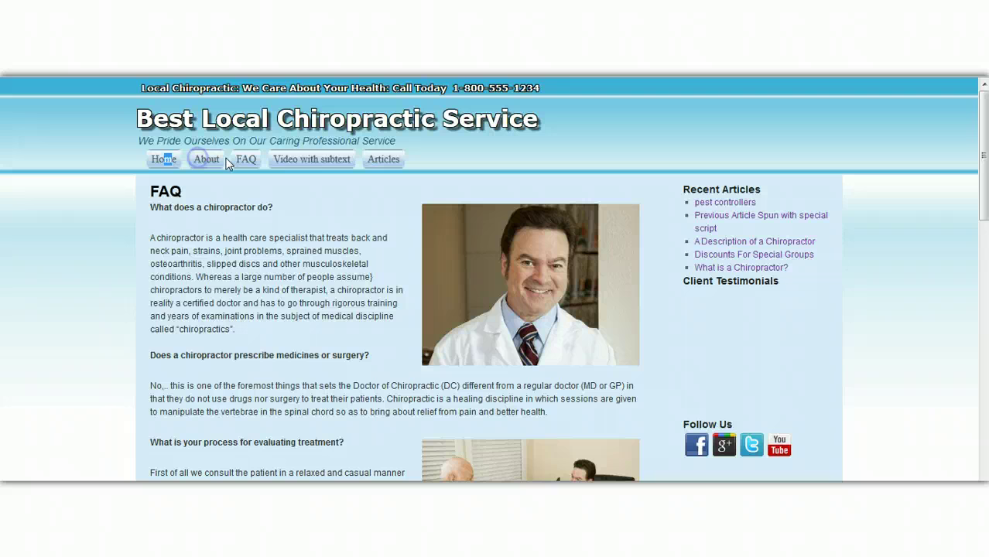
left_click(373, 127)
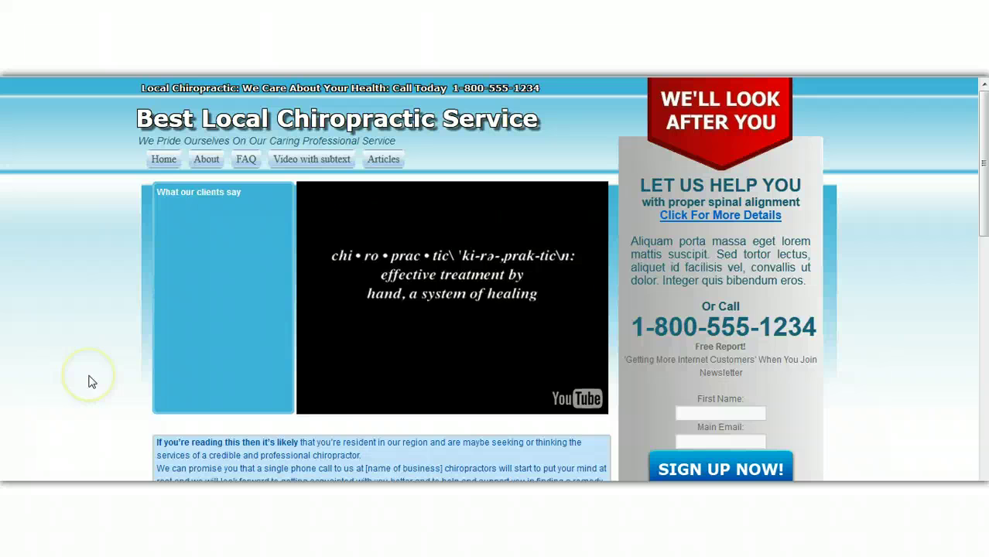
left_click(407, 327)
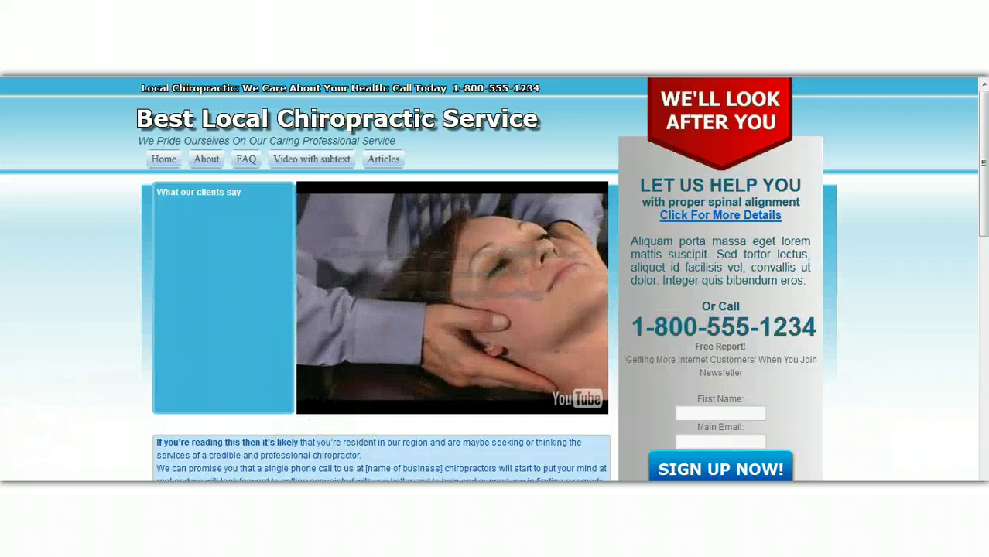
left_click(34, 362)
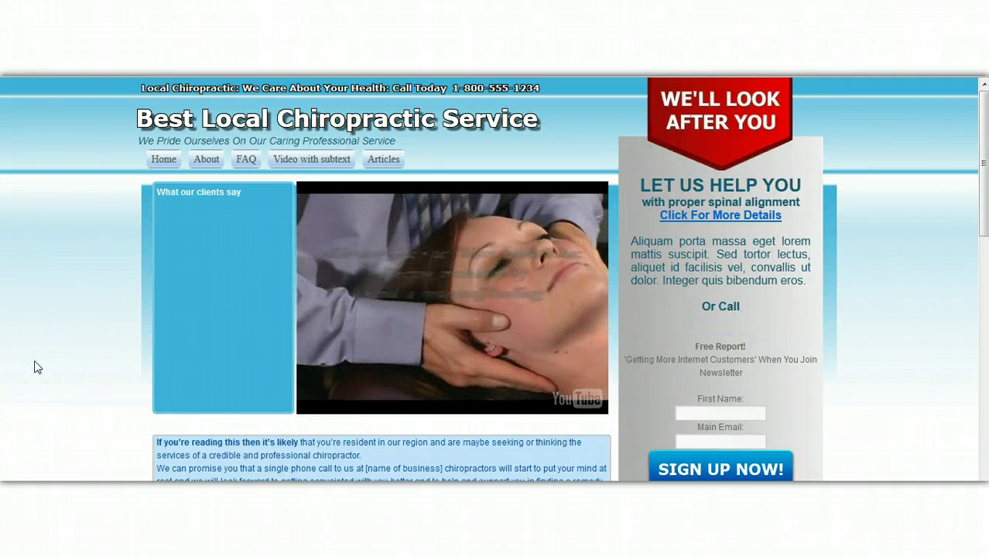